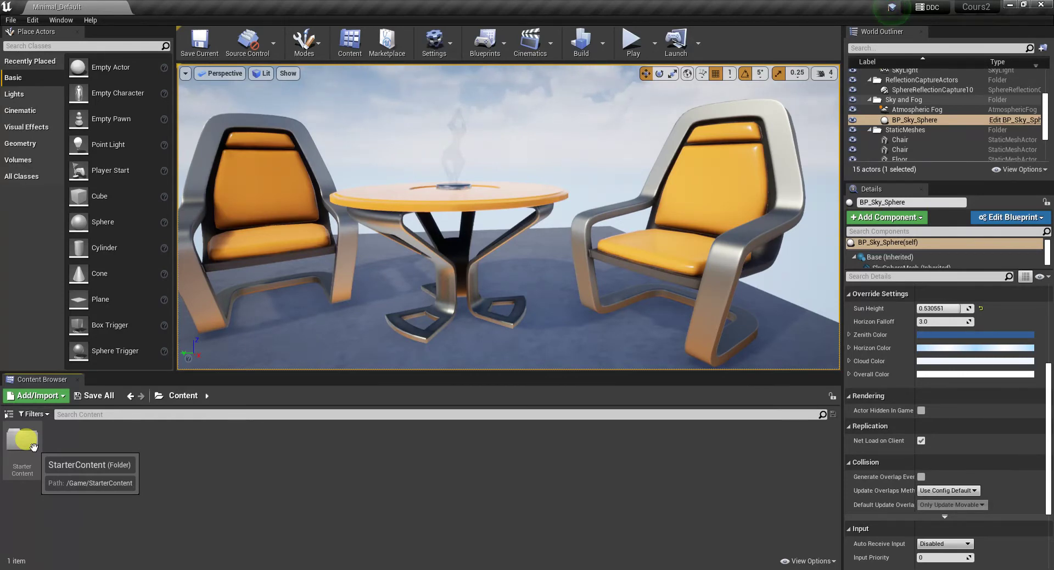
# Browse the Blueprints and Architecture folders of StarterContent, and inspect the Wall_400x200 asset
pyautogui.doubleClick(23, 440)
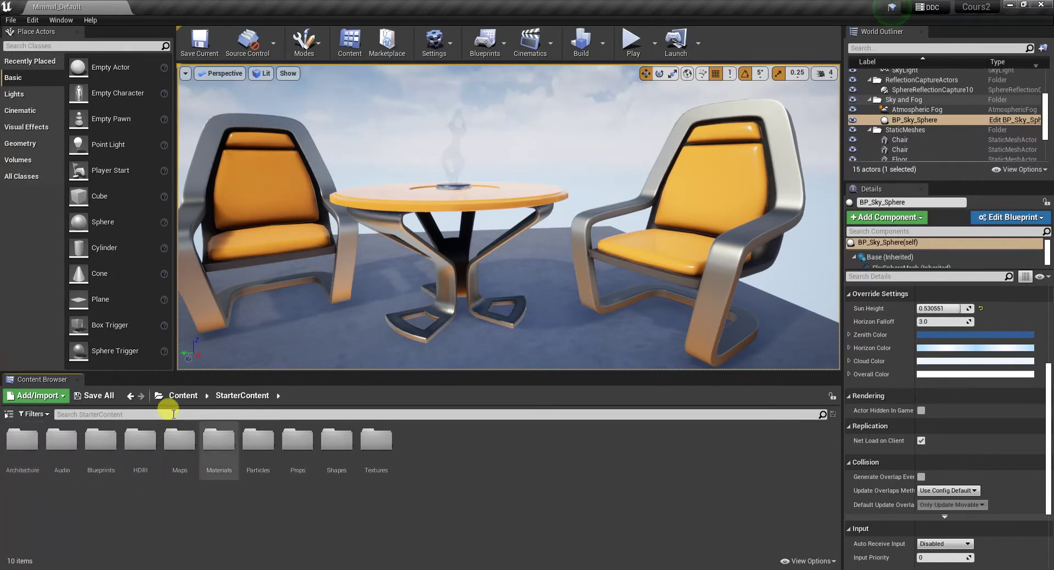
pyautogui.doubleClick(101, 440)
pyautogui.click(178, 442)
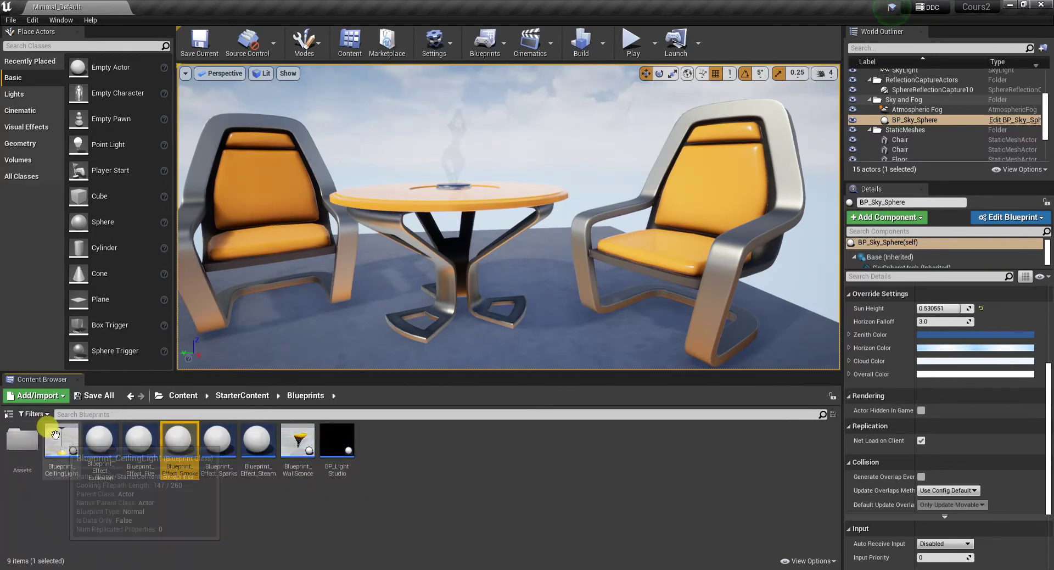
pyautogui.click(243, 397)
pyautogui.click(184, 396)
pyautogui.doubleClick(27, 439)
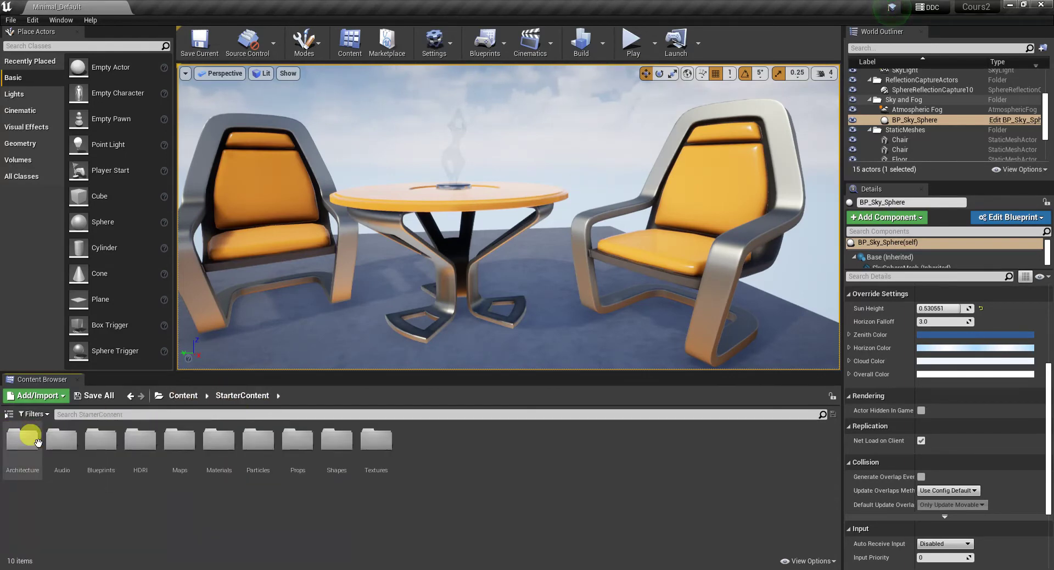
pyautogui.click(38, 442)
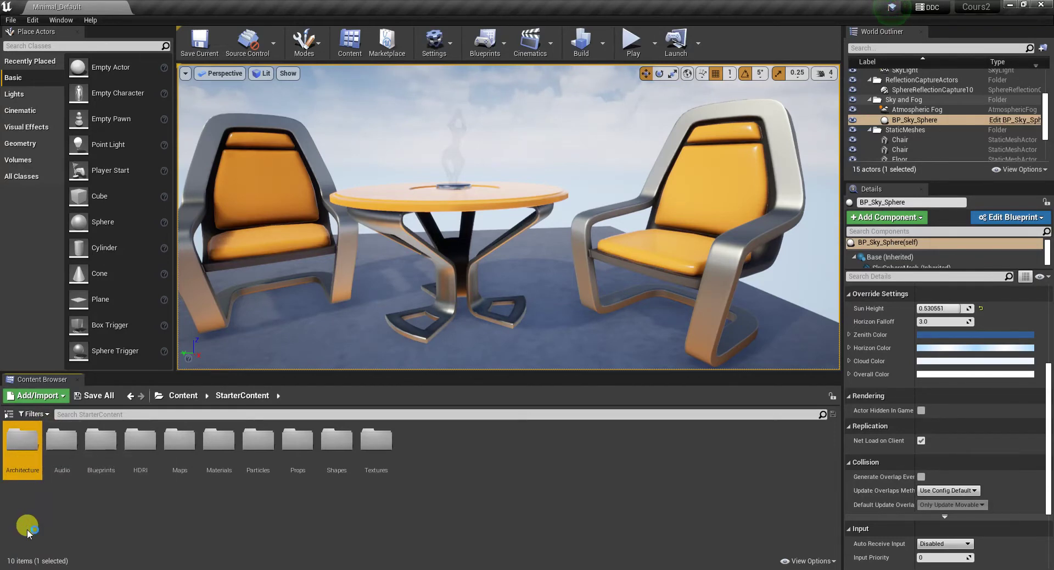
pyautogui.doubleClick(27, 445)
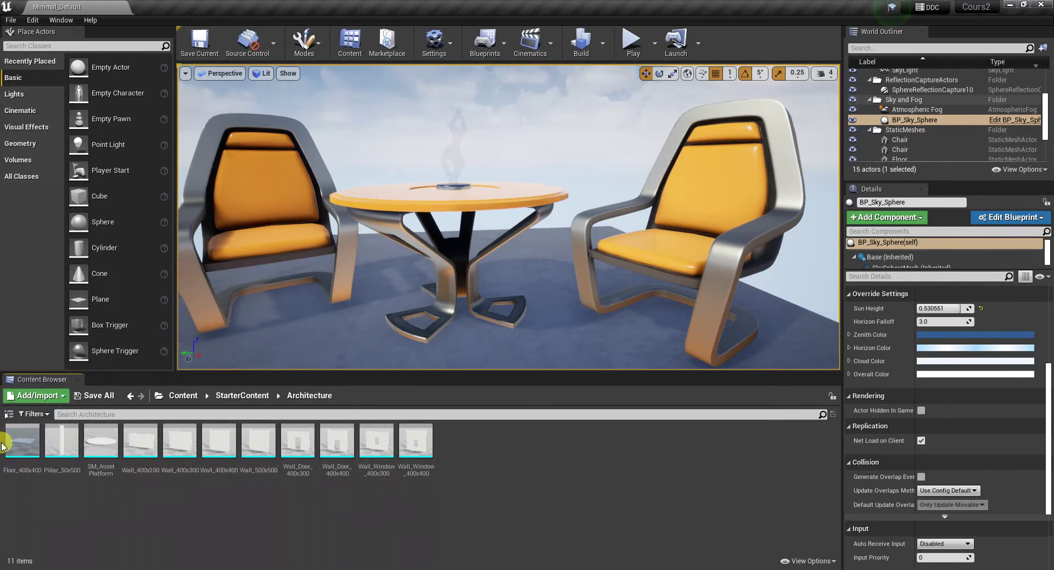
pyautogui.click(138, 442)
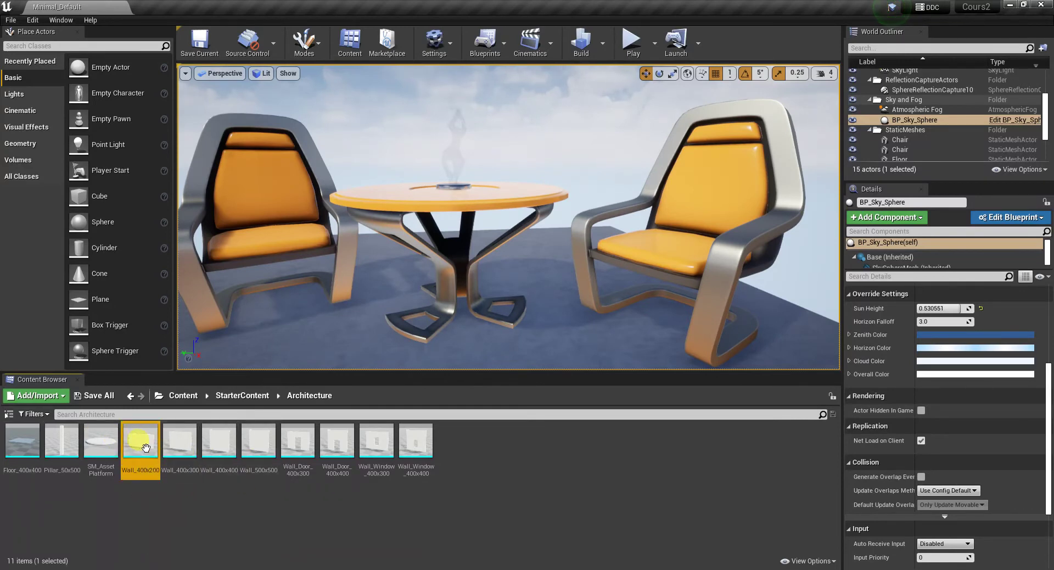
pyautogui.moveTo(140, 453)
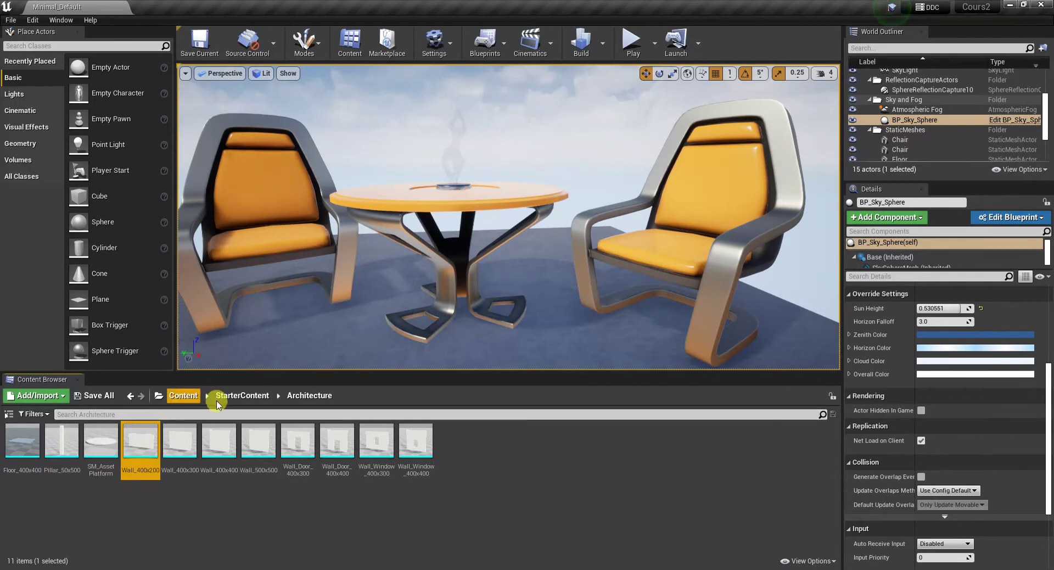
# Look through the Audio, HDRI and Particles folders of StarterContent
pyautogui.click(244, 396)
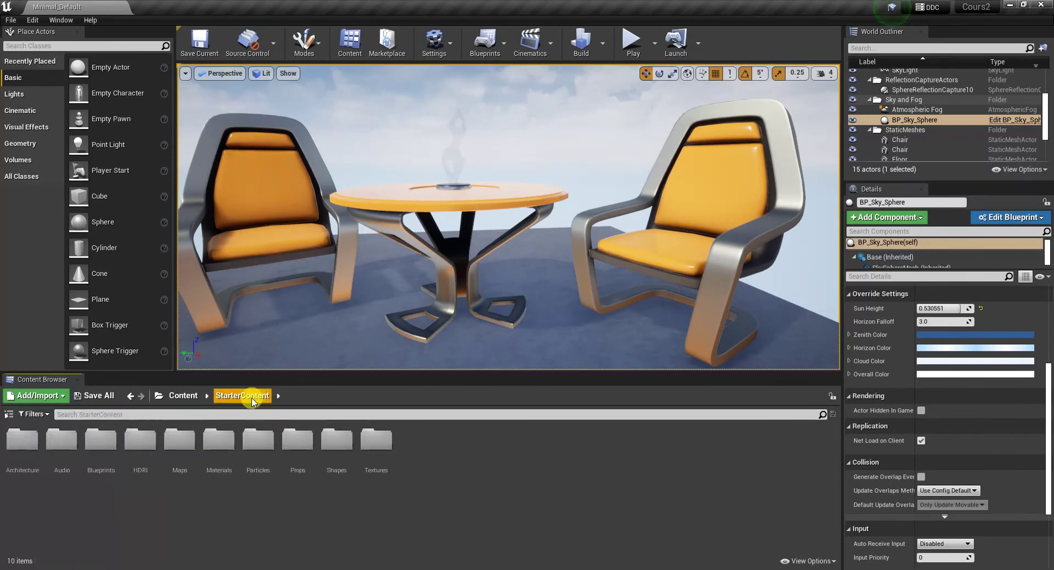
pyautogui.doubleClick(51, 448)
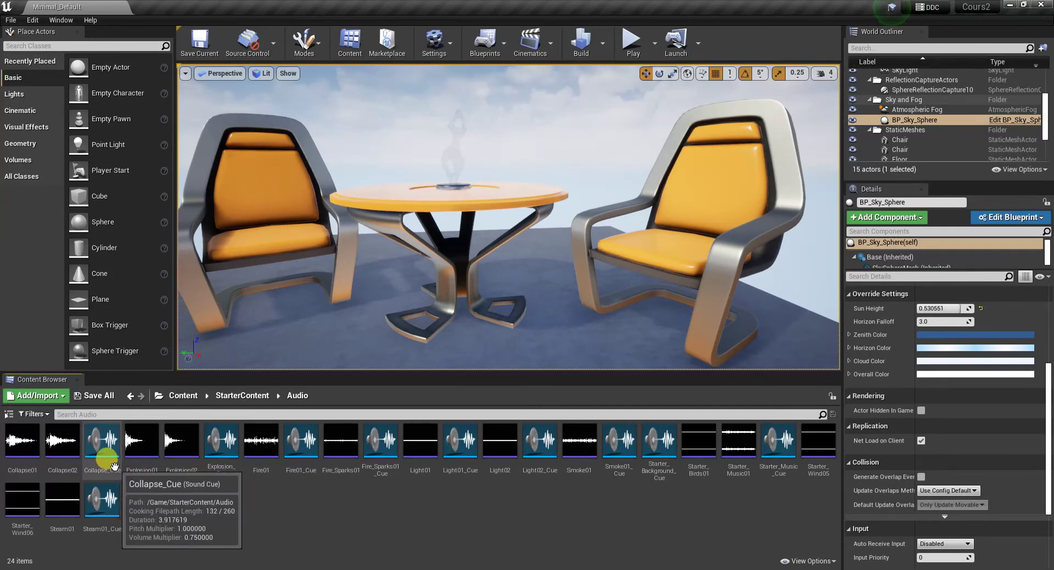
pyautogui.click(233, 400)
pyautogui.doubleClick(140, 439)
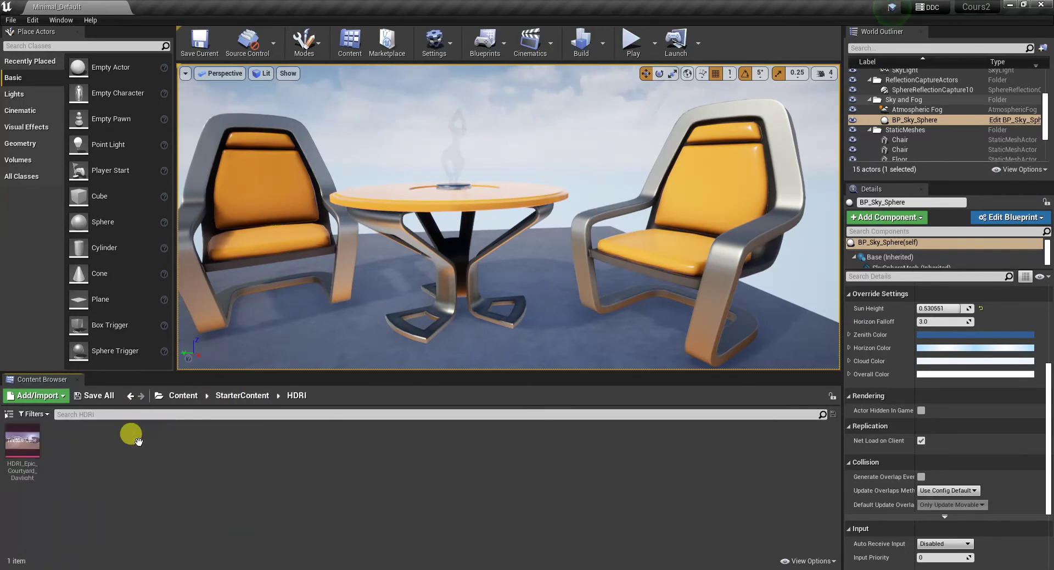
pyautogui.click(244, 404)
pyautogui.doubleClick(255, 441)
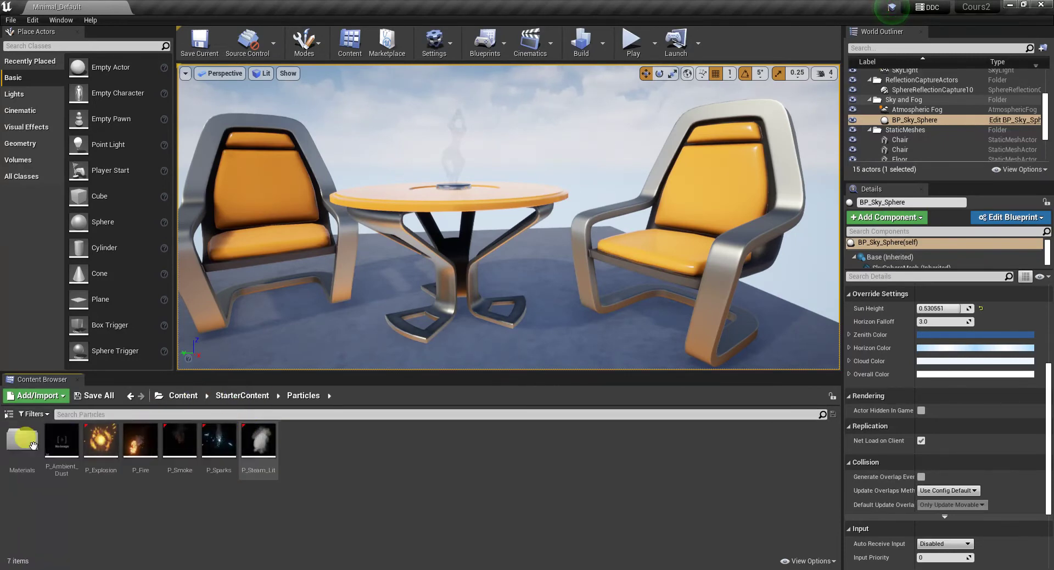
# Look through the Shapes and Textures folders, and return to the StarterContent folder
pyautogui.click(236, 396)
pyautogui.click(333, 447)
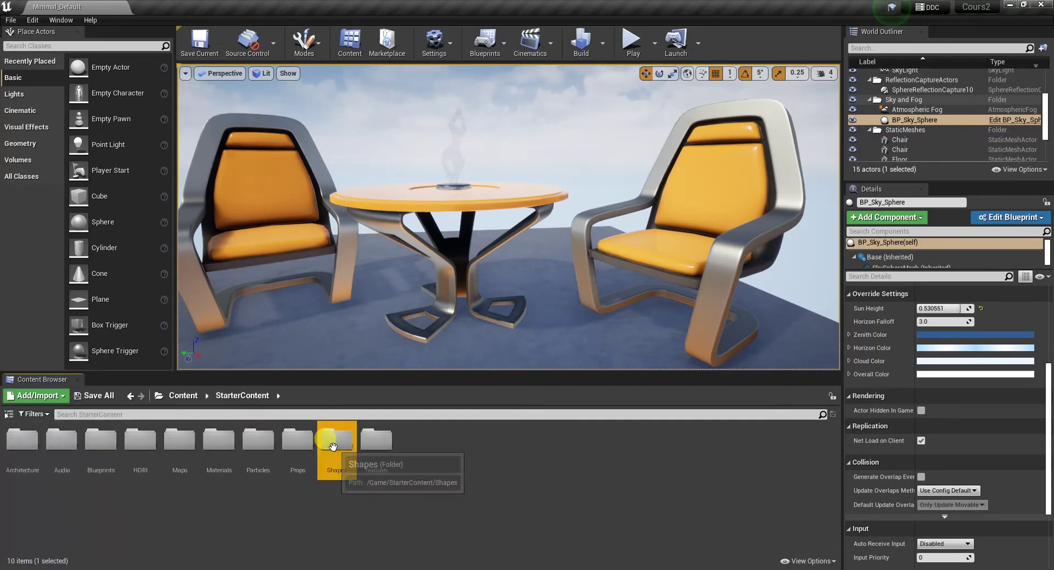
pyautogui.doubleClick(333, 447)
pyautogui.click(572, 442)
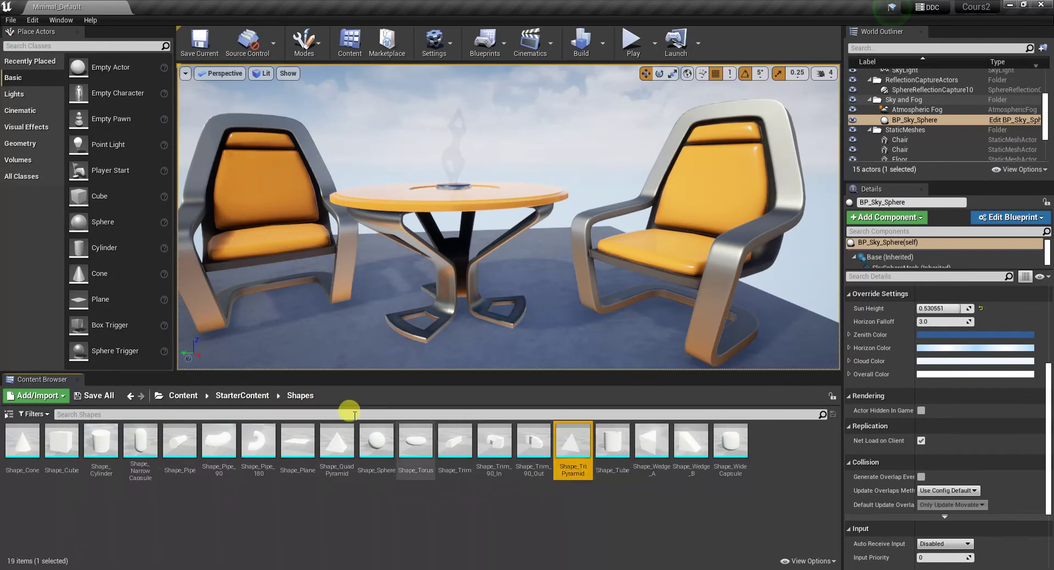
pyautogui.click(254, 395)
pyautogui.doubleClick(372, 439)
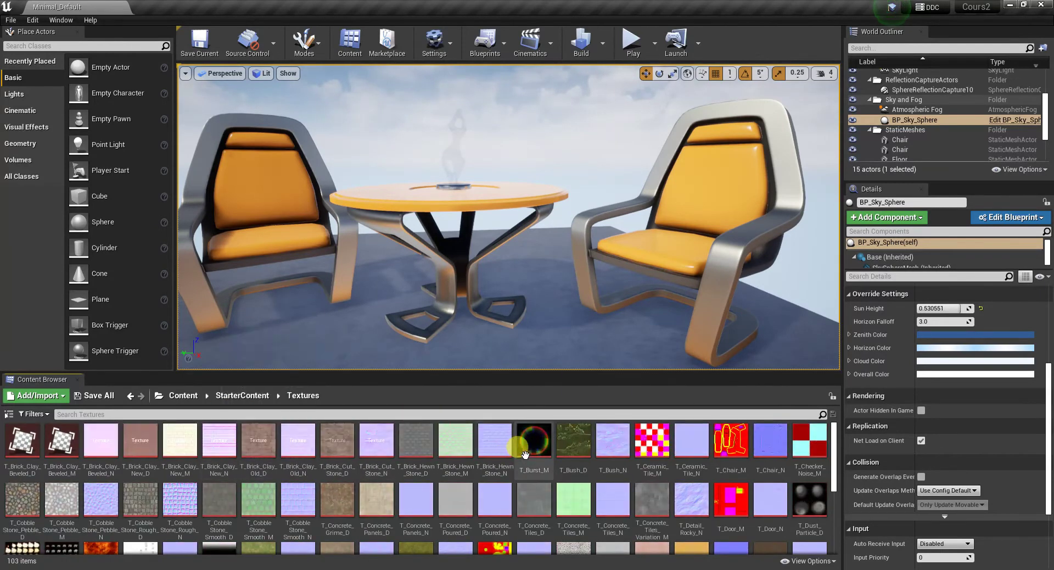
pyautogui.moveTo(835, 449); pyautogui.dragTo(835, 539)
pyautogui.click(245, 395)
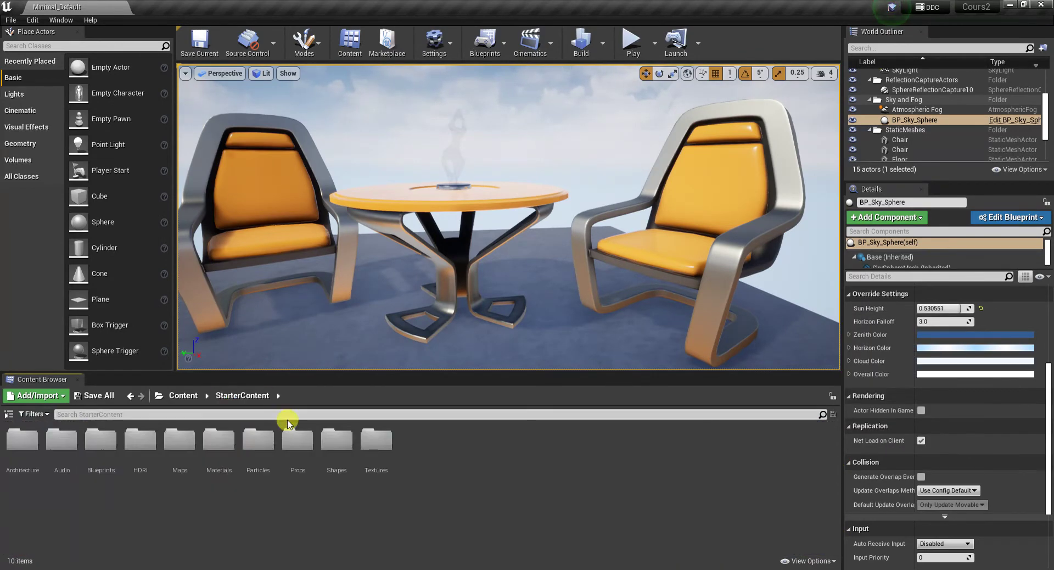
# Apply the M_Ground_Grass material from StarterContent's Materials folder to the floor under the table and chairs
pyautogui.doubleClick(219, 439)
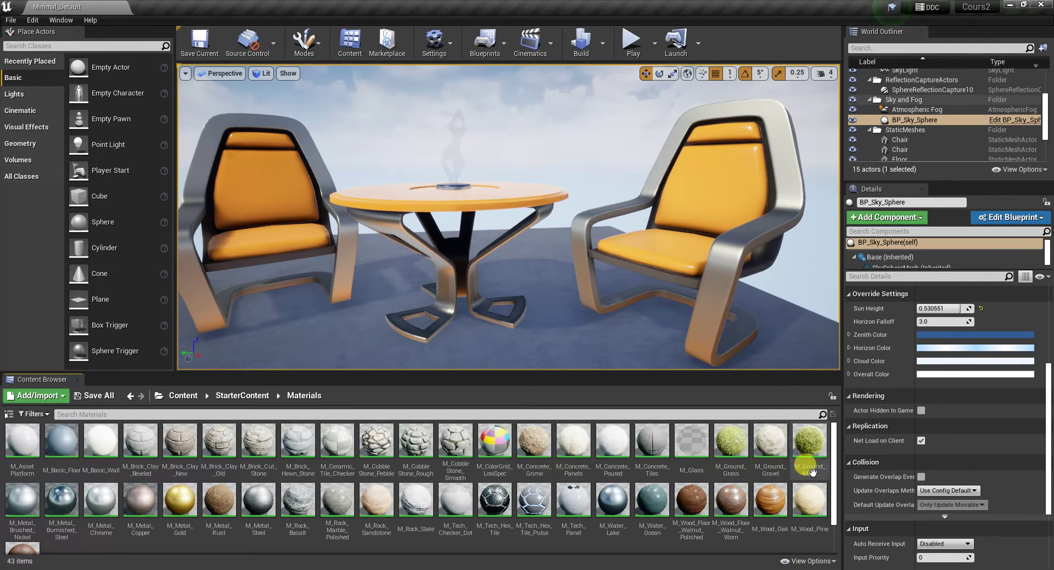
pyautogui.moveTo(834, 467); pyautogui.dragTo(814, 419)
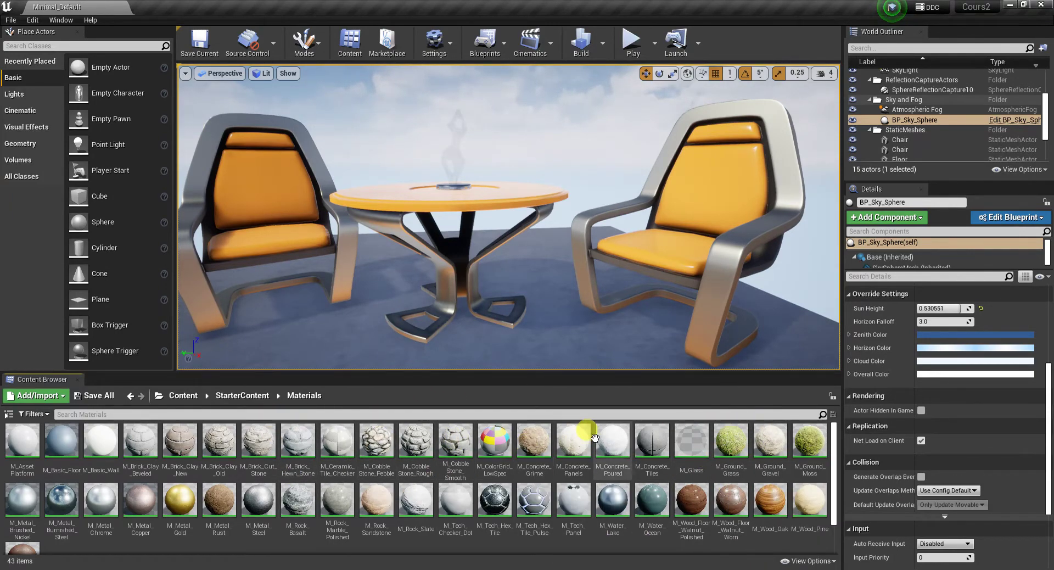
pyautogui.click(731, 454)
pyautogui.moveTo(732, 455); pyautogui.dragTo(549, 319)
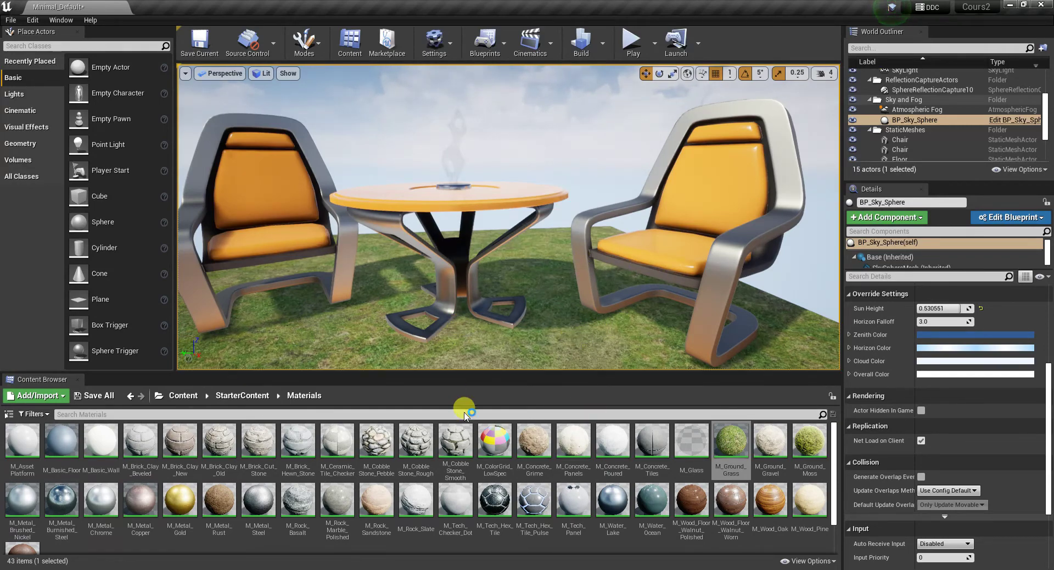
pyautogui.moveTo(351, 340); pyautogui.dragTo(291, 257)
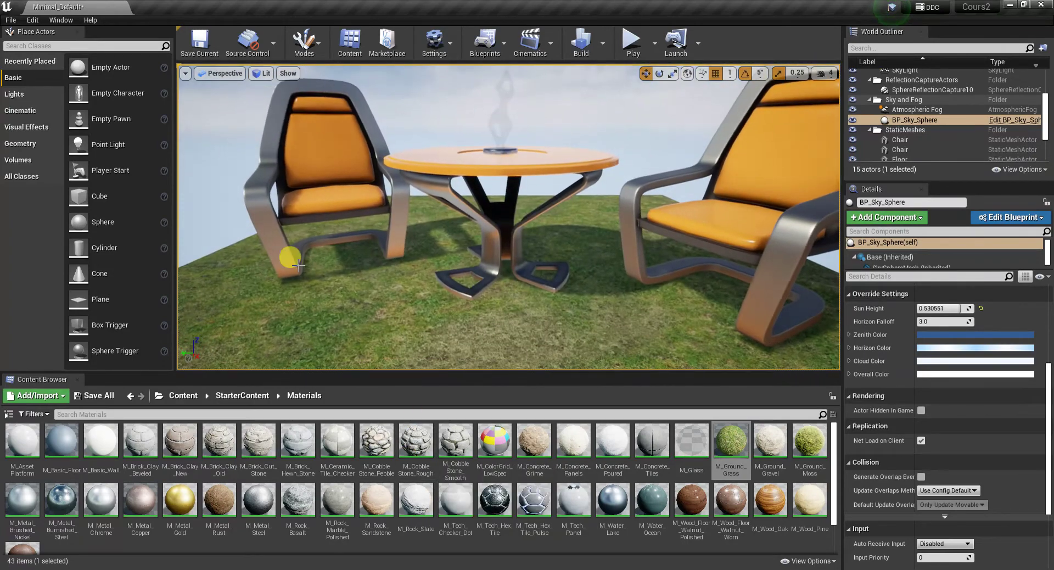
# Try M_Tech_Hex_Tile_Pulse, M_Metal_Steel, M_Metal_Rust and M_Metal_Copper in turn as the floor's material
pyautogui.moveTo(536, 497); pyautogui.dragTo(418, 308)
pyautogui.click(256, 497)
pyautogui.moveTo(258, 497); pyautogui.dragTo(346, 301)
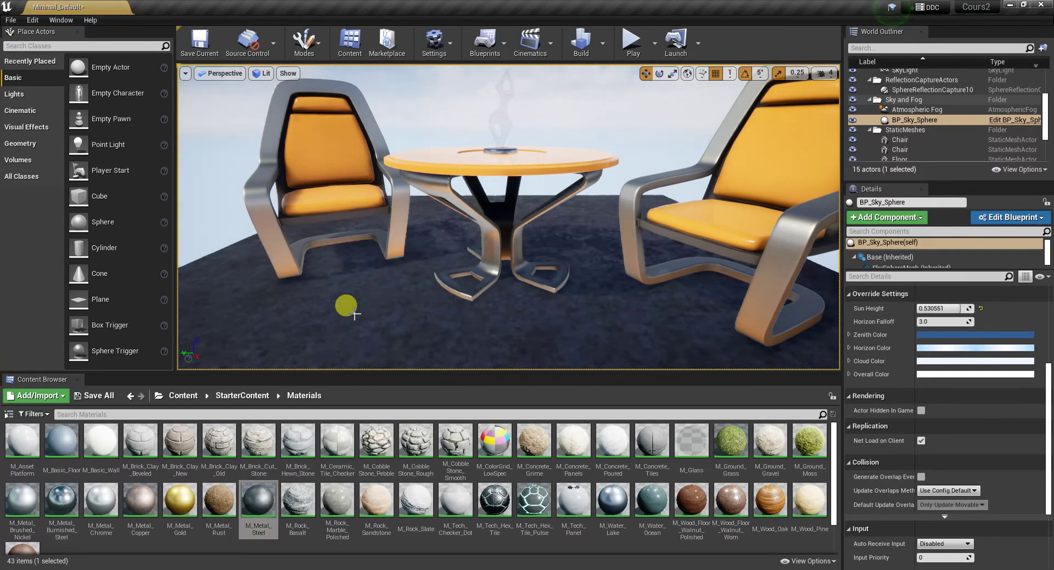
pyautogui.moveTo(220, 497); pyautogui.dragTo(357, 308)
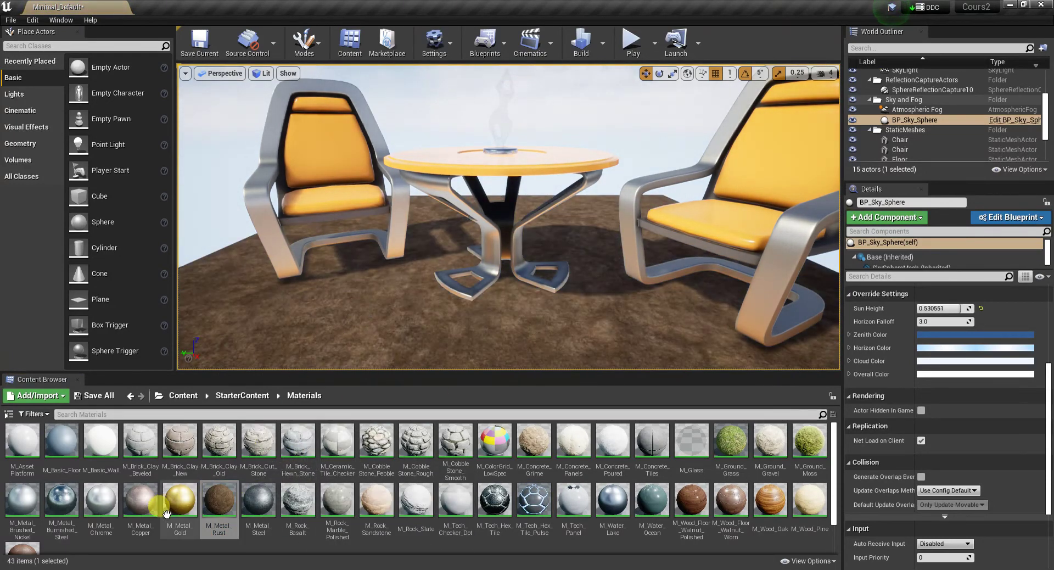
pyautogui.moveTo(141, 497); pyautogui.dragTo(353, 277)
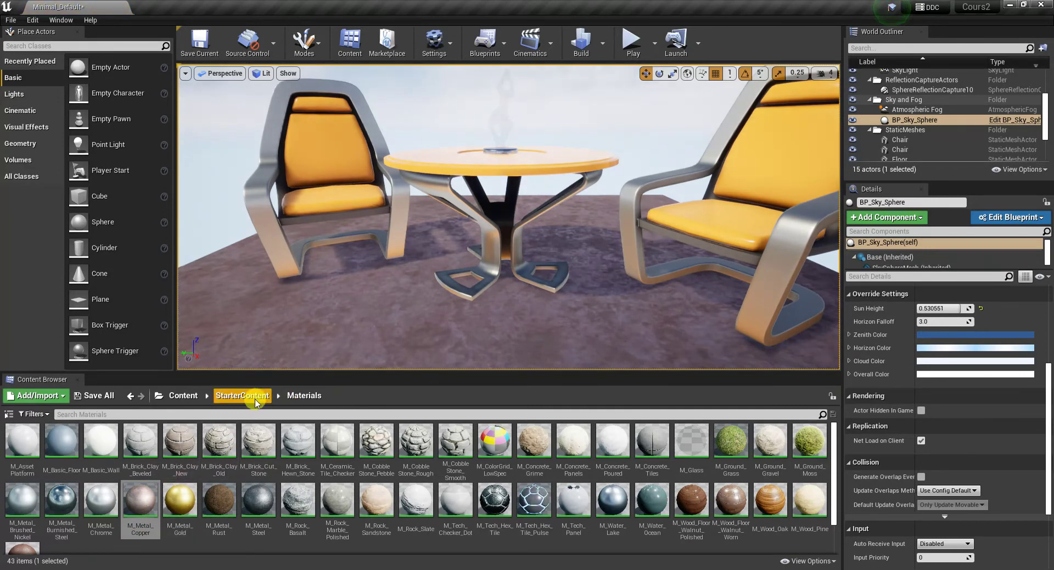
# Return to the root Content folder and show the folder tree beside the assets
pyautogui.click(183, 396)
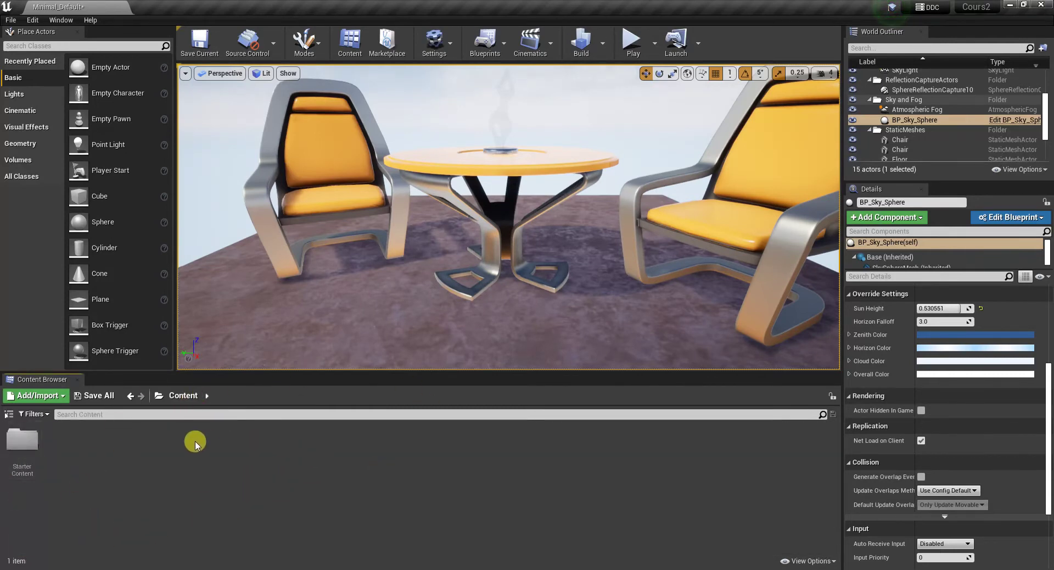
pyautogui.click(9, 414)
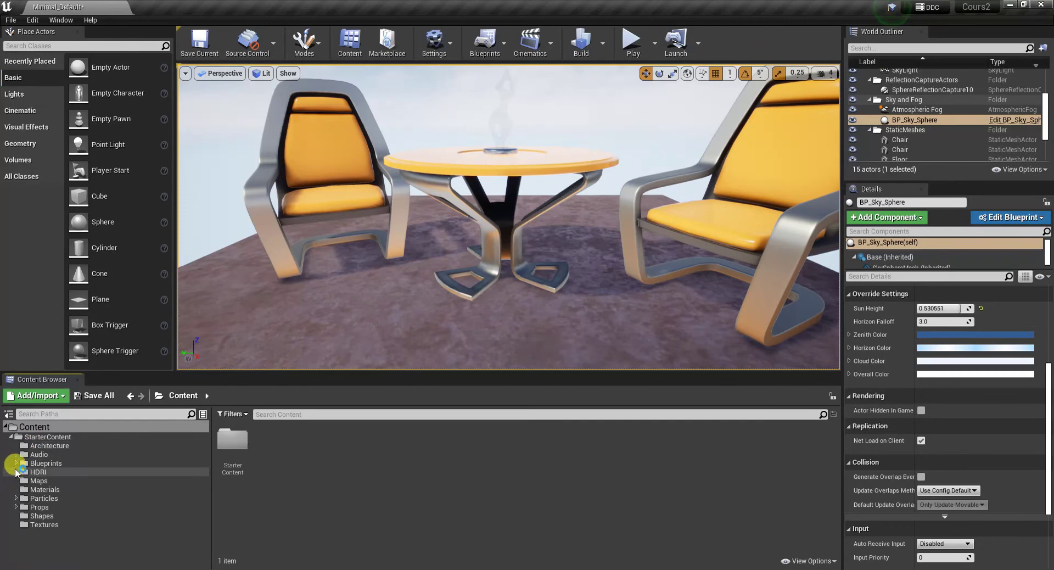
pyautogui.click(94, 415)
# Apply the M_Rock material, found by searching the content for "Rock", to the floor, and clear the search
pyautogui.write('Rock')
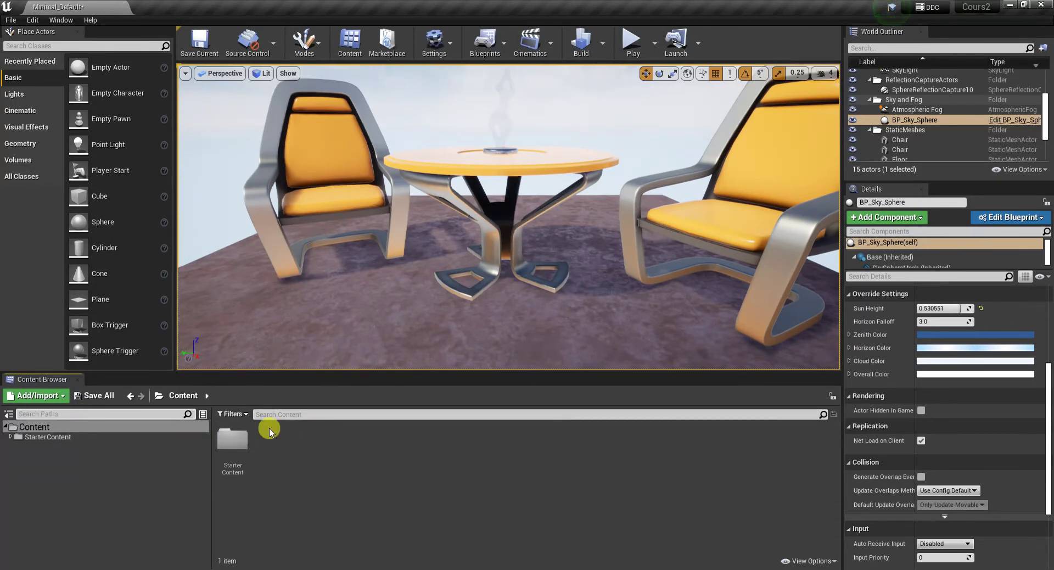
pyautogui.click(295, 416)
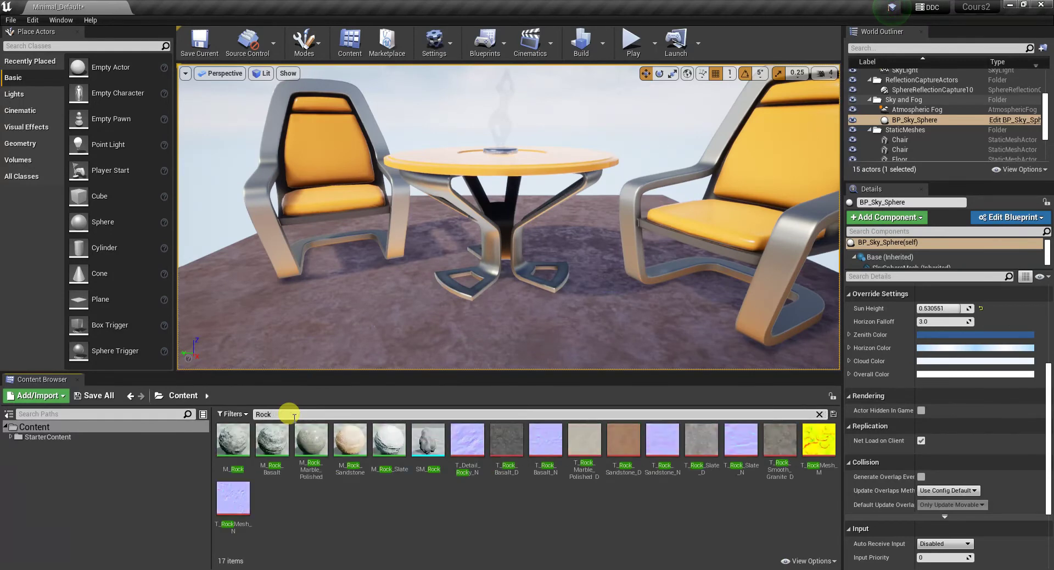
pyautogui.moveTo(234, 440); pyautogui.dragTo(404, 329)
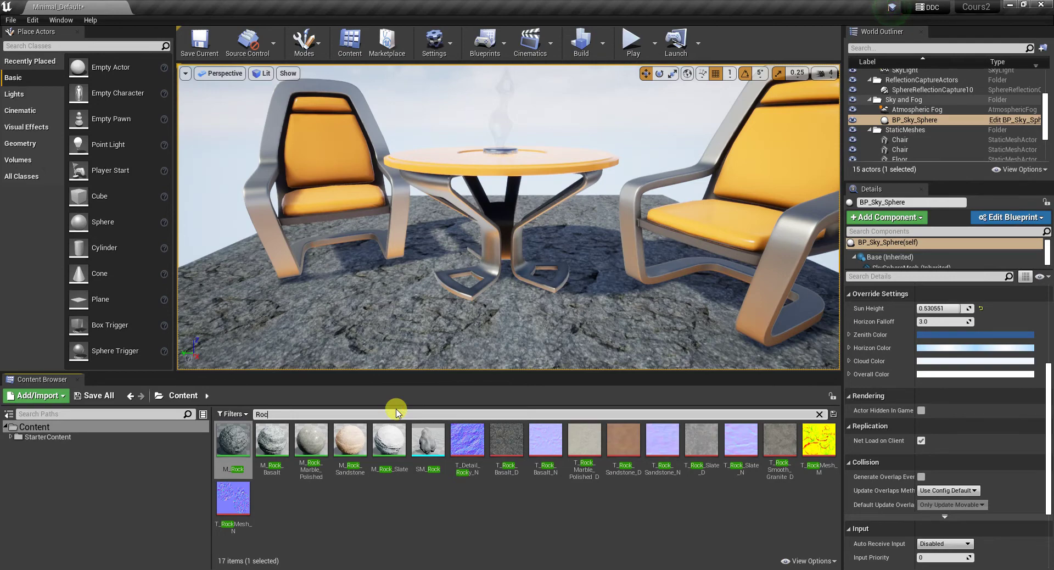
pyautogui.press('BackSpace')
pyautogui.press('BackSpace')
pyautogui.press('BackSpace')
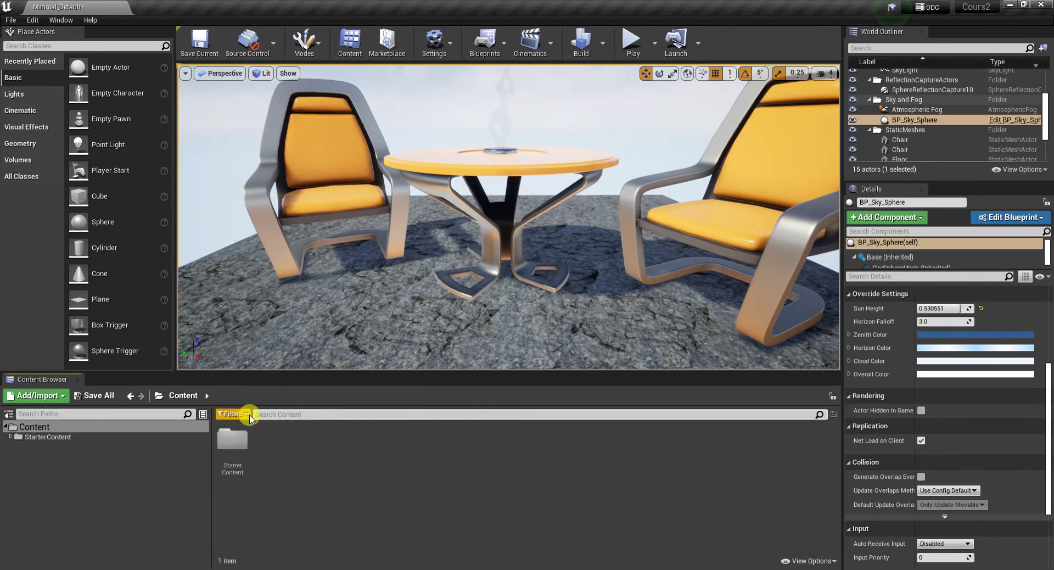
# Filter the Content folder's assets by the Material type and select M_explosion_subUV
pyautogui.click(245, 416)
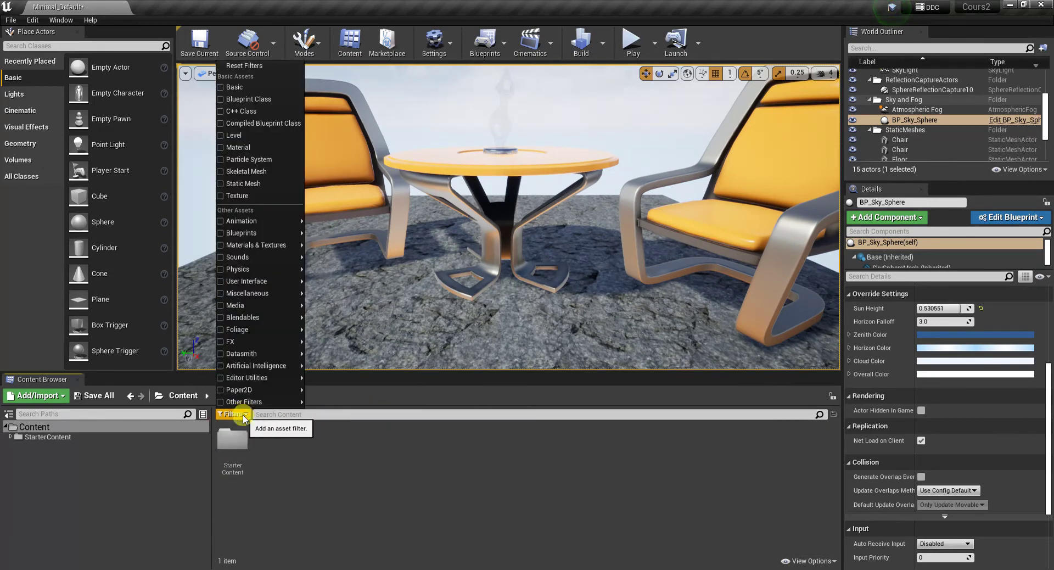
pyautogui.moveTo(236, 401)
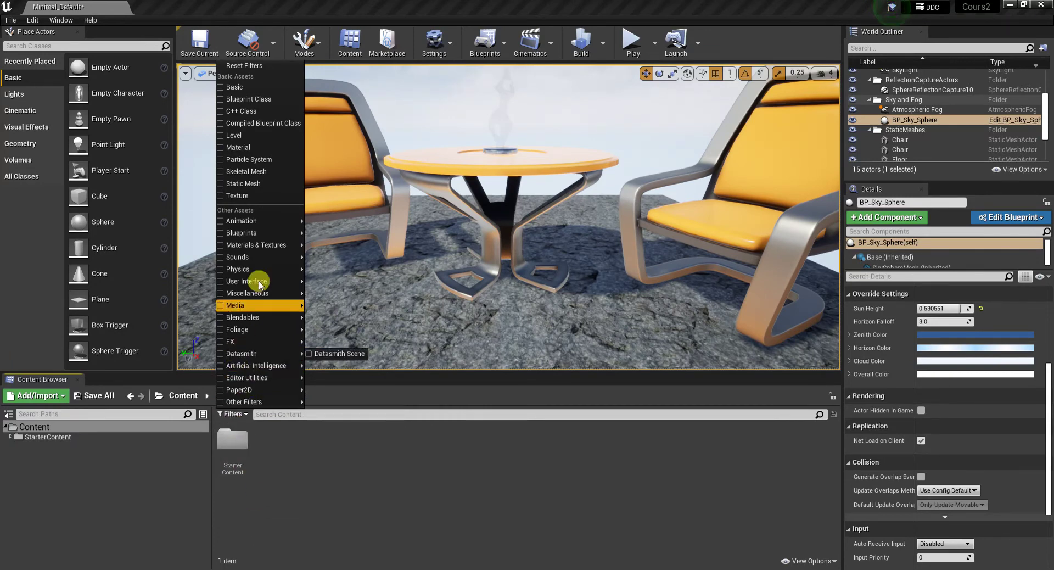
pyautogui.click(220, 148)
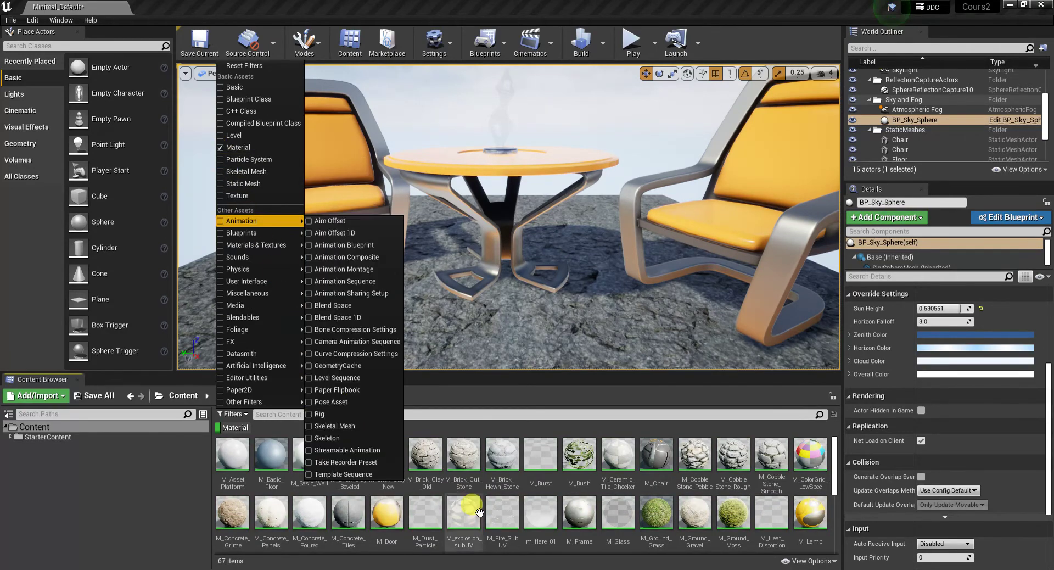
pyautogui.click(479, 512)
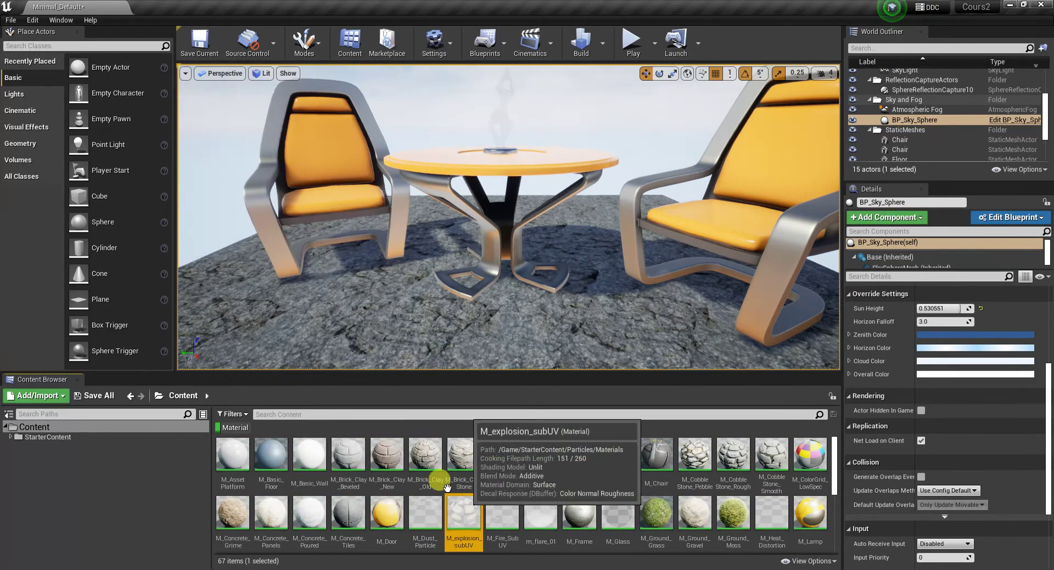
# Toggle the Material filter off and on repeatedly, leaving it enabled
pyautogui.click(227, 429)
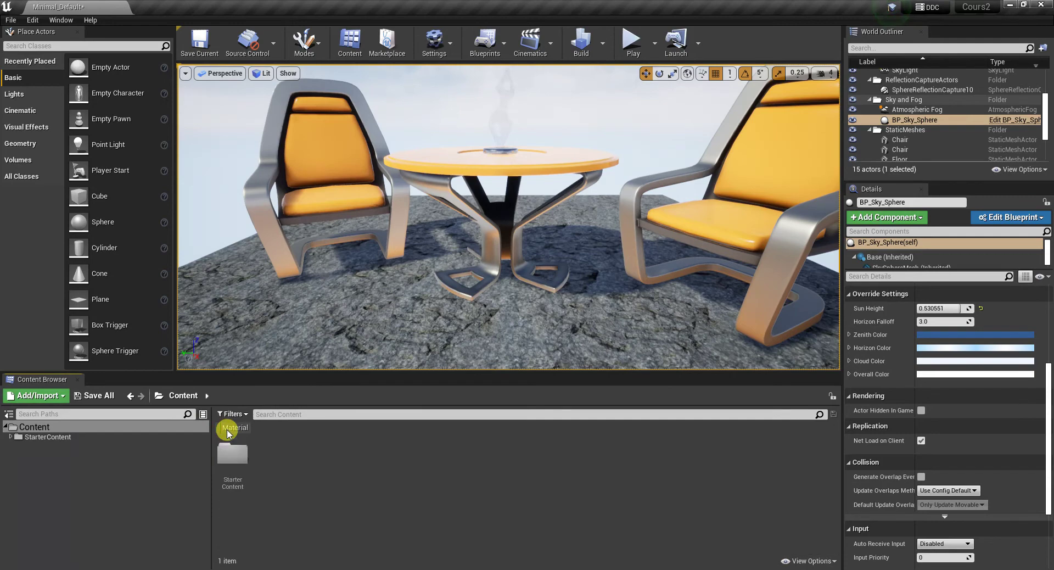
pyautogui.click(228, 430)
pyautogui.click(230, 432)
pyautogui.click(231, 432)
pyautogui.click(233, 432)
pyautogui.click(235, 432)
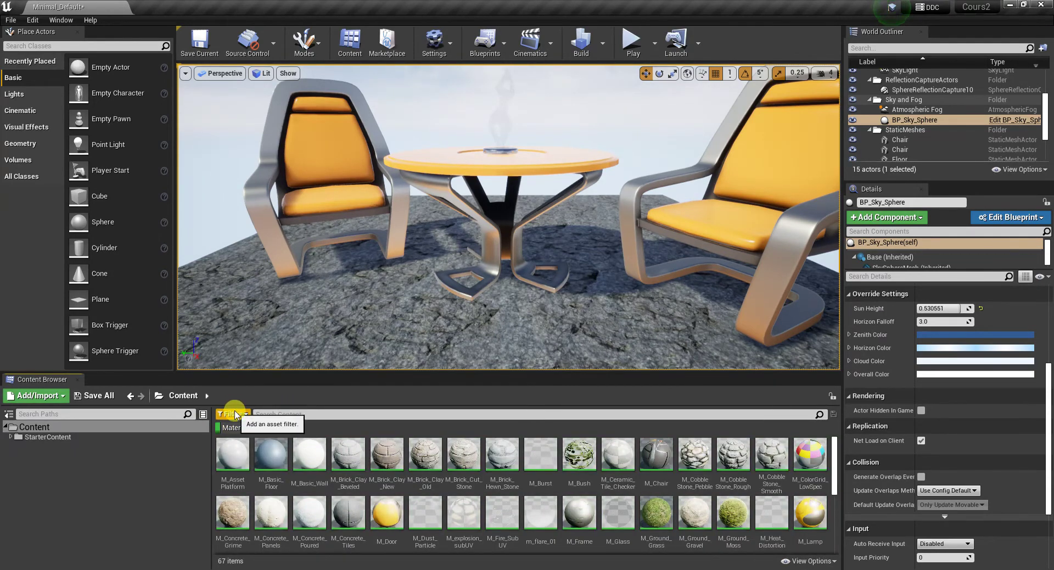
# Add the Level asset filter alongside the Material filter
pyautogui.click(231, 414)
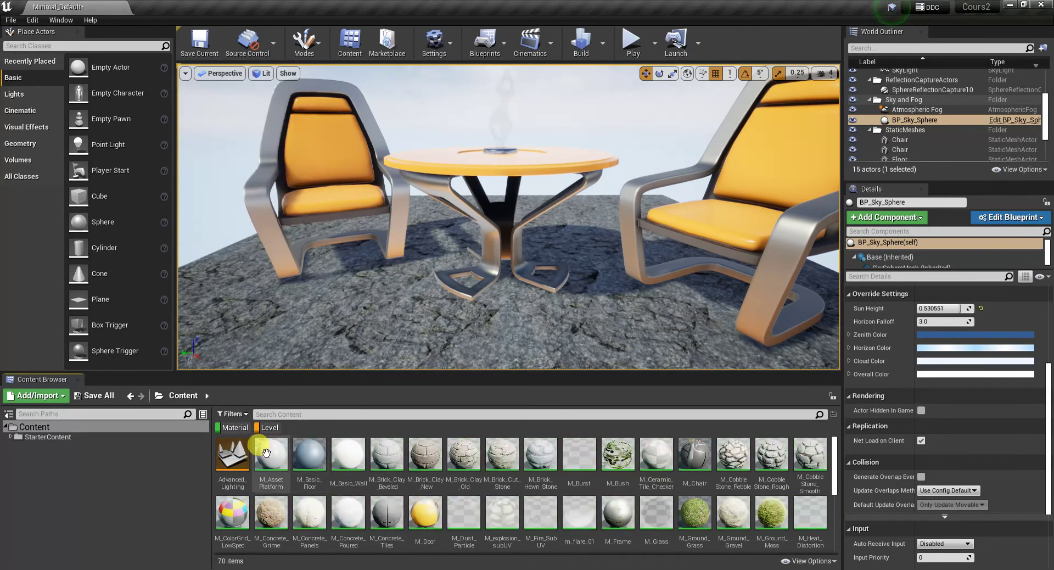
# Toggle the Level and Material filters, leave both disabled, and open the StarterContent folder
pyautogui.click(269, 428)
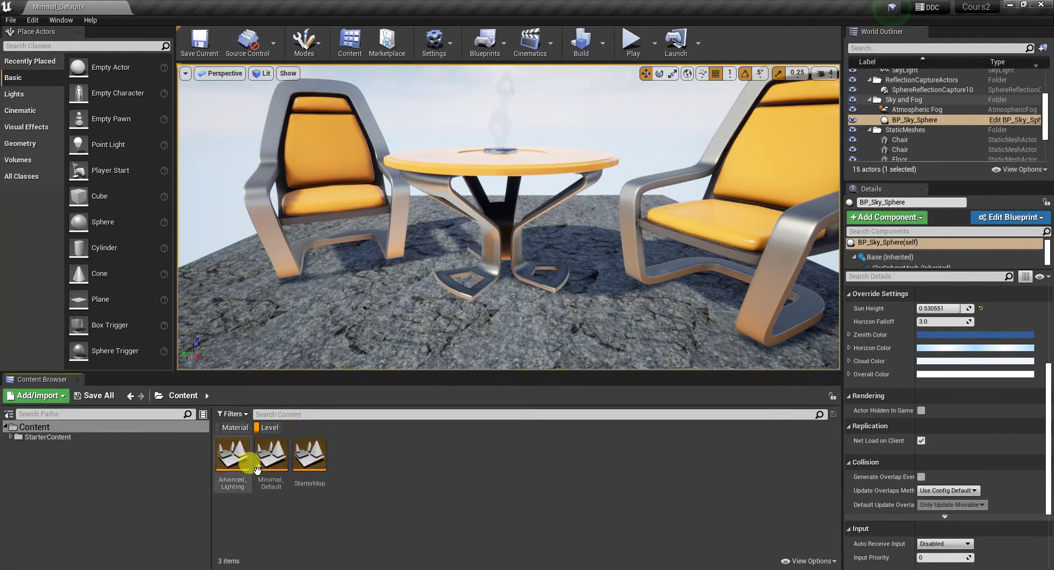
pyautogui.click(269, 427)
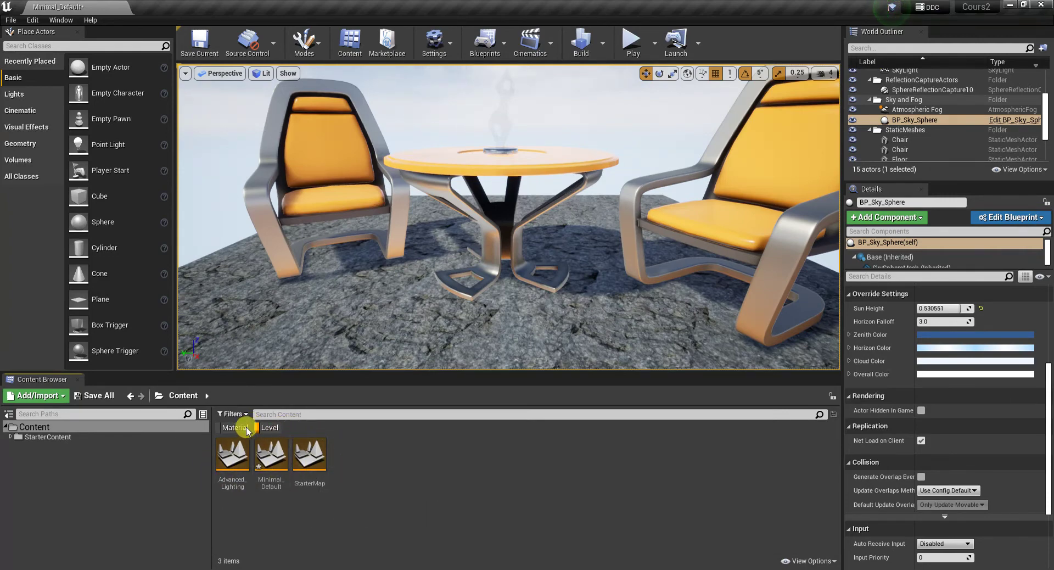
pyautogui.click(218, 423)
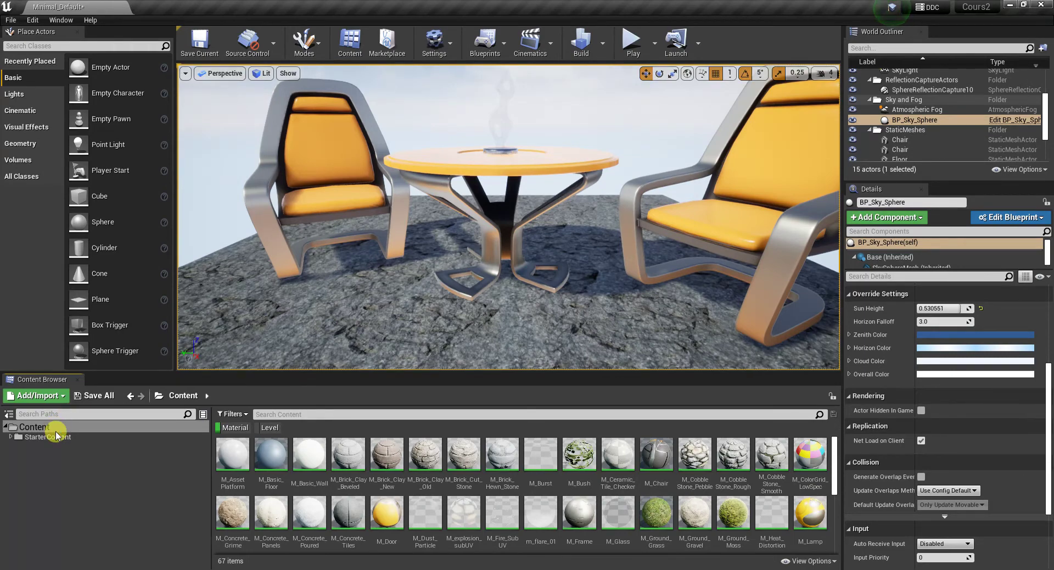
pyautogui.click(231, 429)
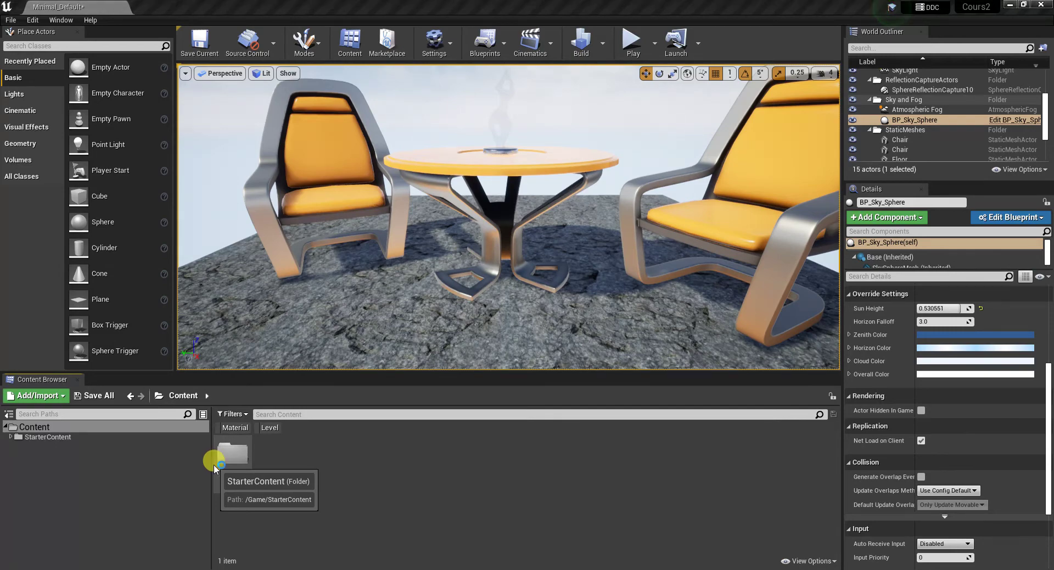
pyautogui.click(288, 462)
pyautogui.click(81, 437)
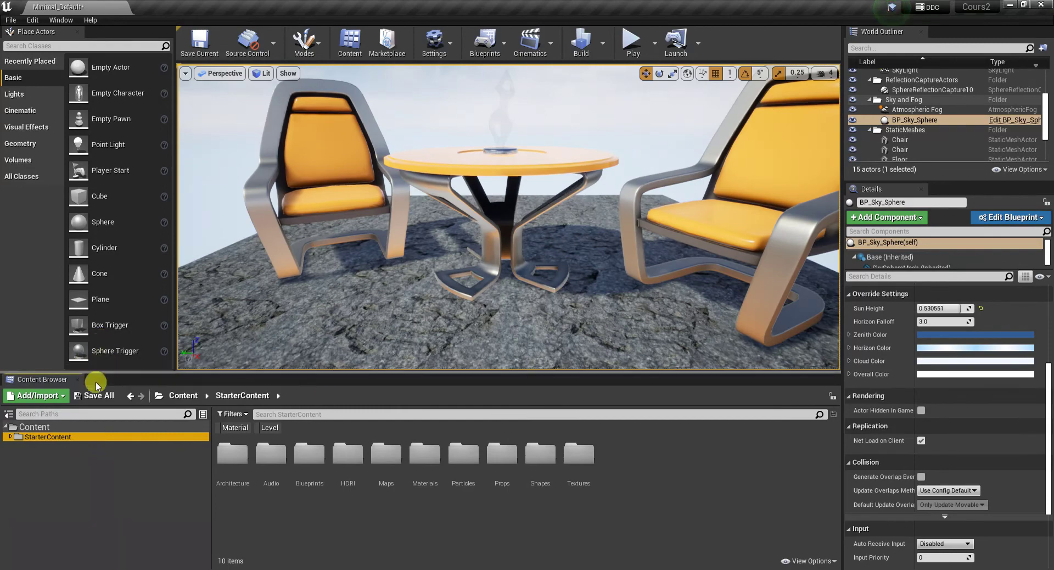
# Open the Add Feature or Content Pack dialog and look through its content packs, C++ features and Blueprint features
pyautogui.click(61, 397)
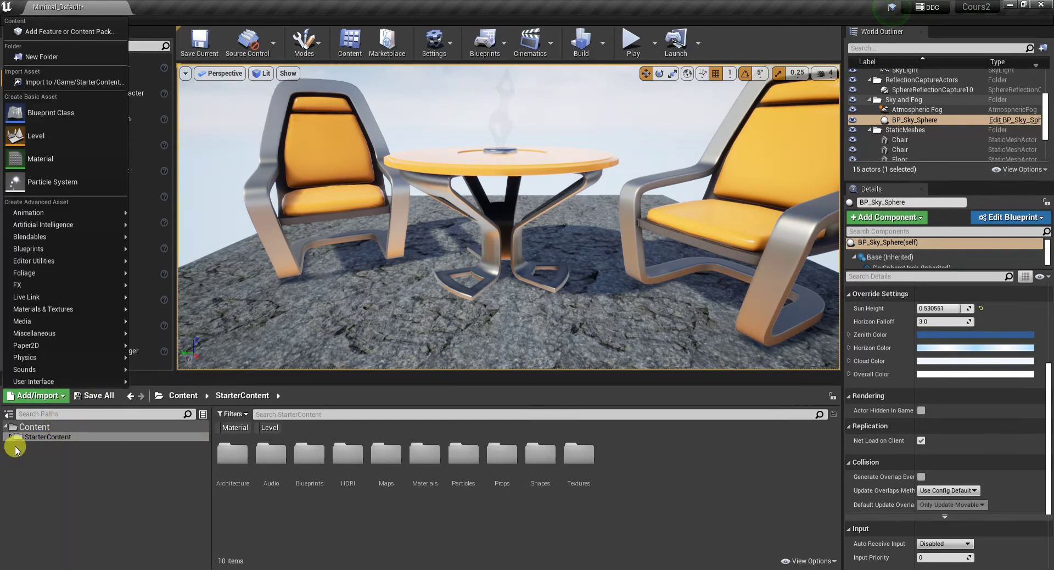
pyautogui.moveTo(73, 292)
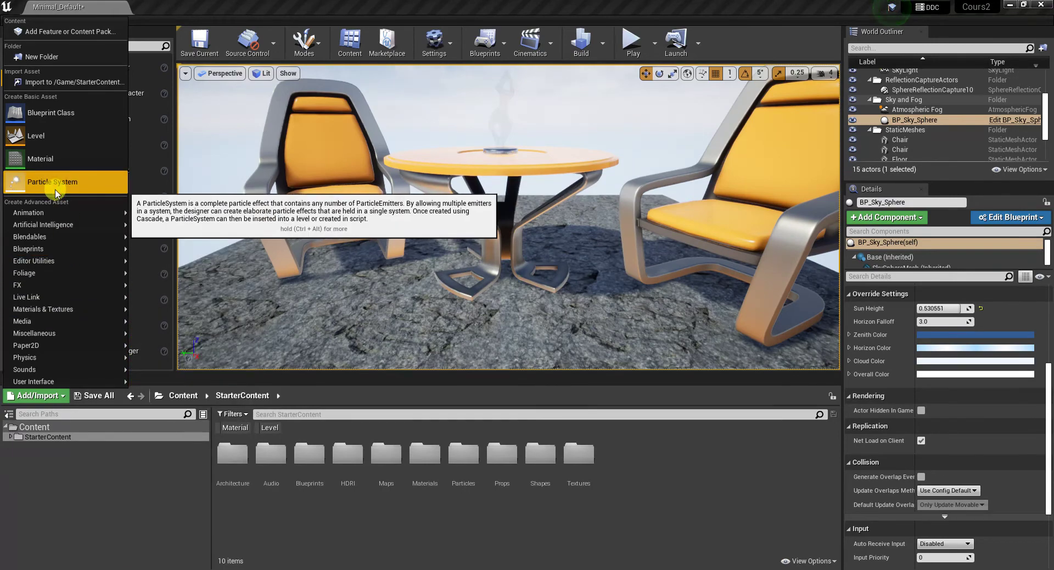
pyautogui.click(56, 35)
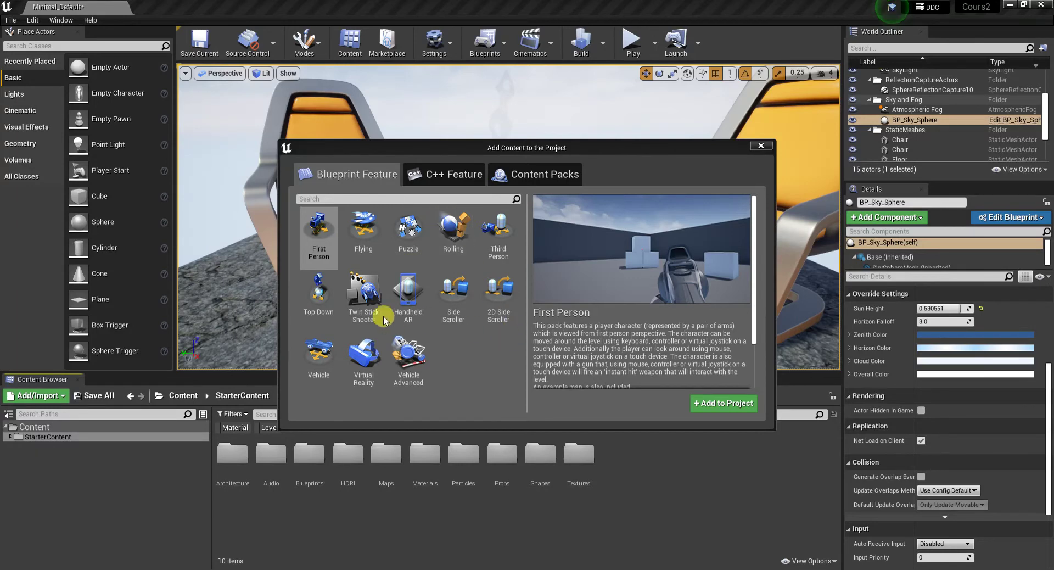
pyautogui.click(491, 247)
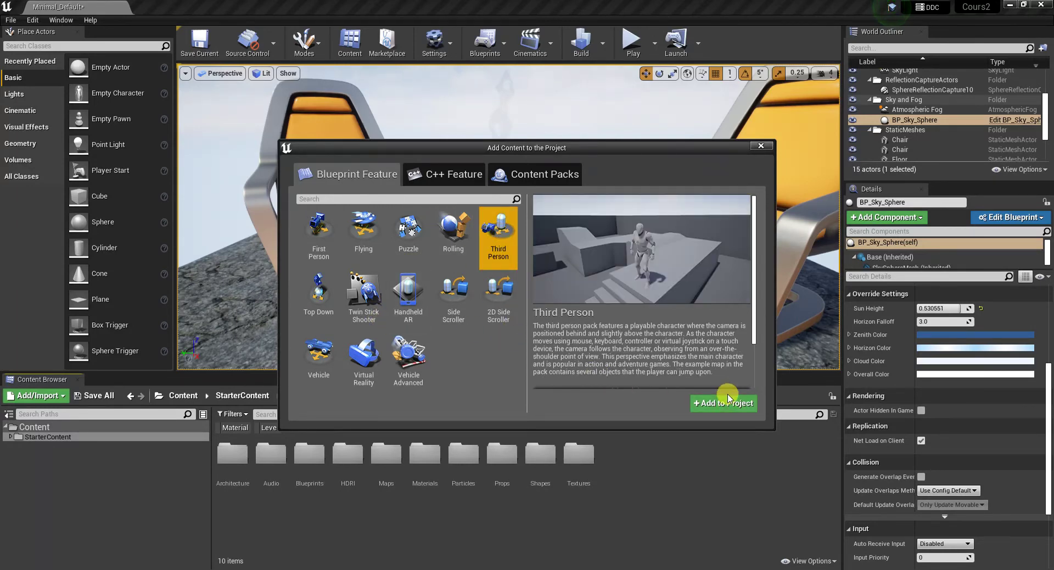
pyautogui.click(553, 174)
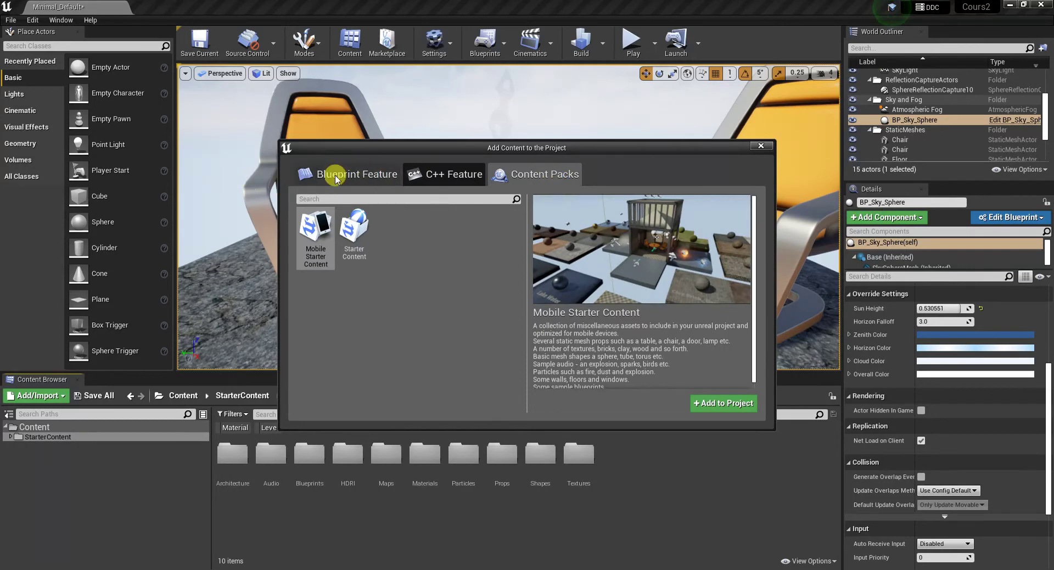
pyautogui.click(408, 173)
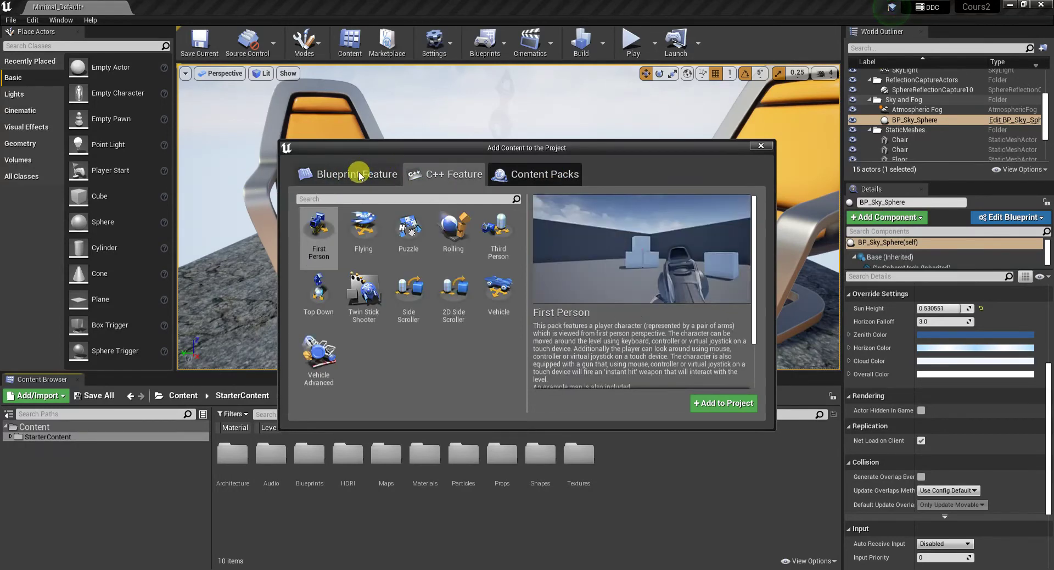
pyautogui.click(337, 173)
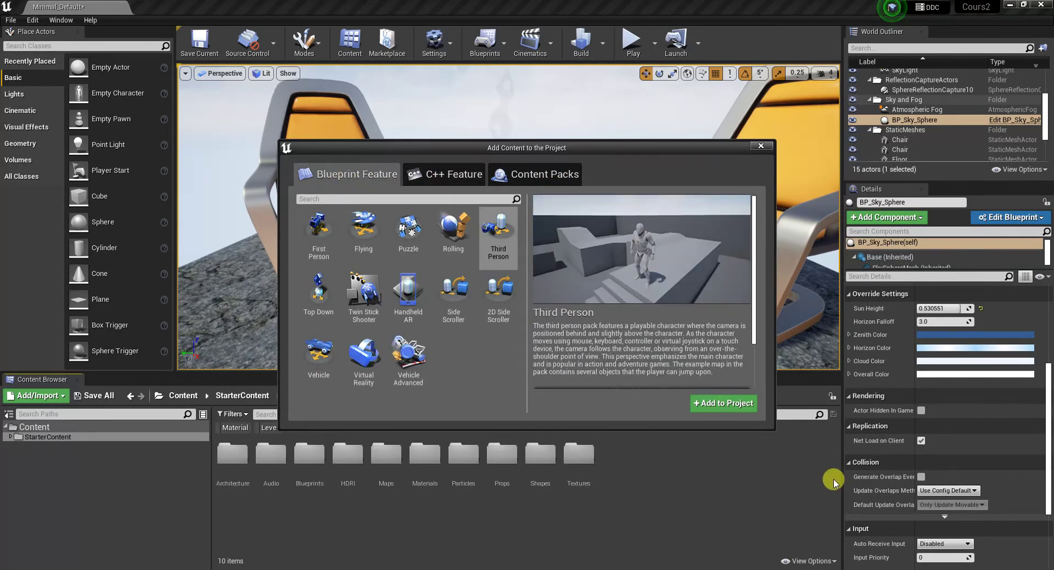
# Add the Third Person Blueprint feature to the project and close the dialog
pyautogui.click(520, 256)
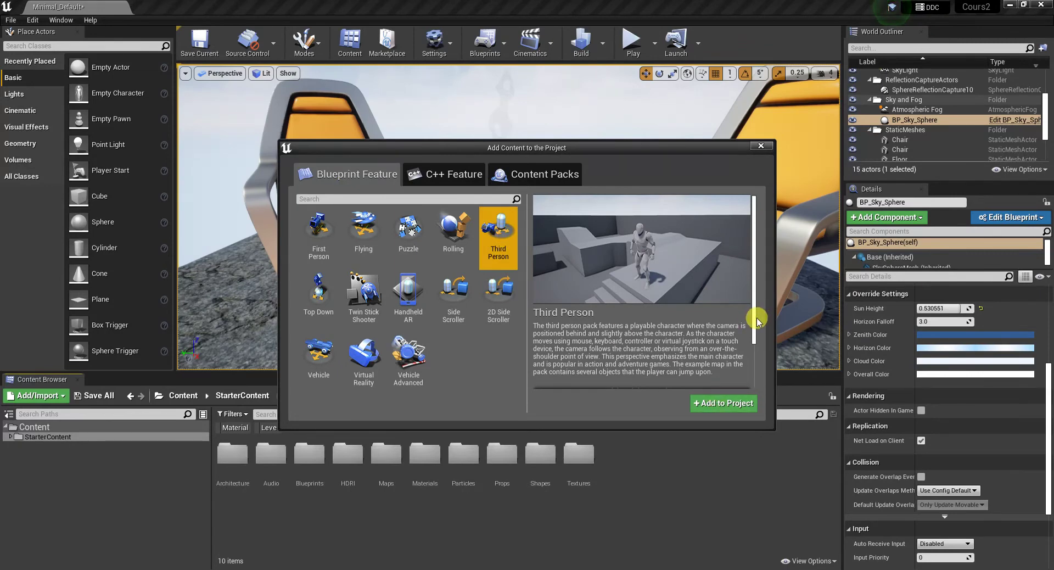
pyautogui.moveTo(756, 321); pyautogui.dragTo(753, 356)
pyautogui.click(737, 402)
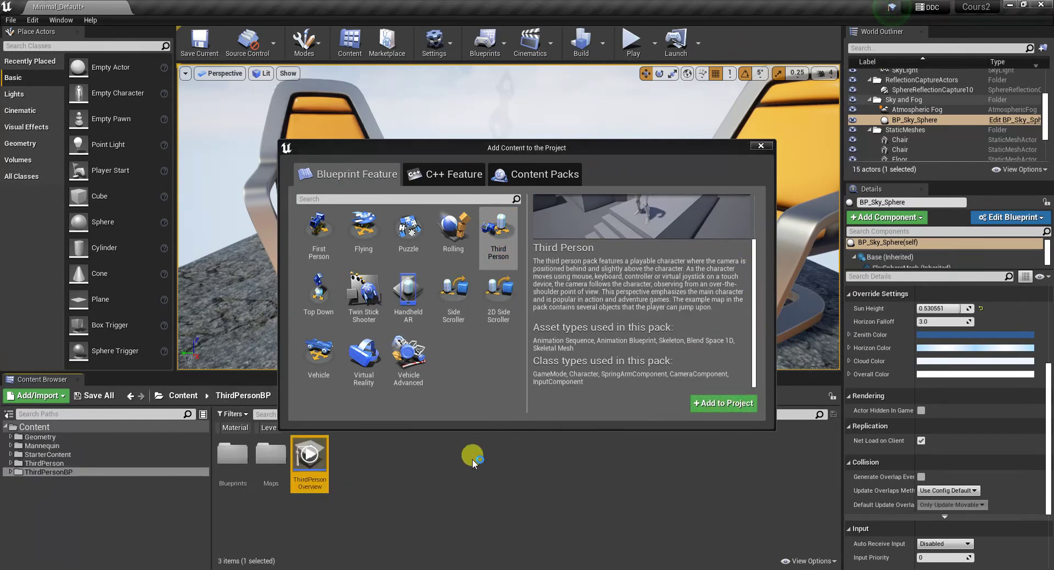
pyautogui.click(760, 145)
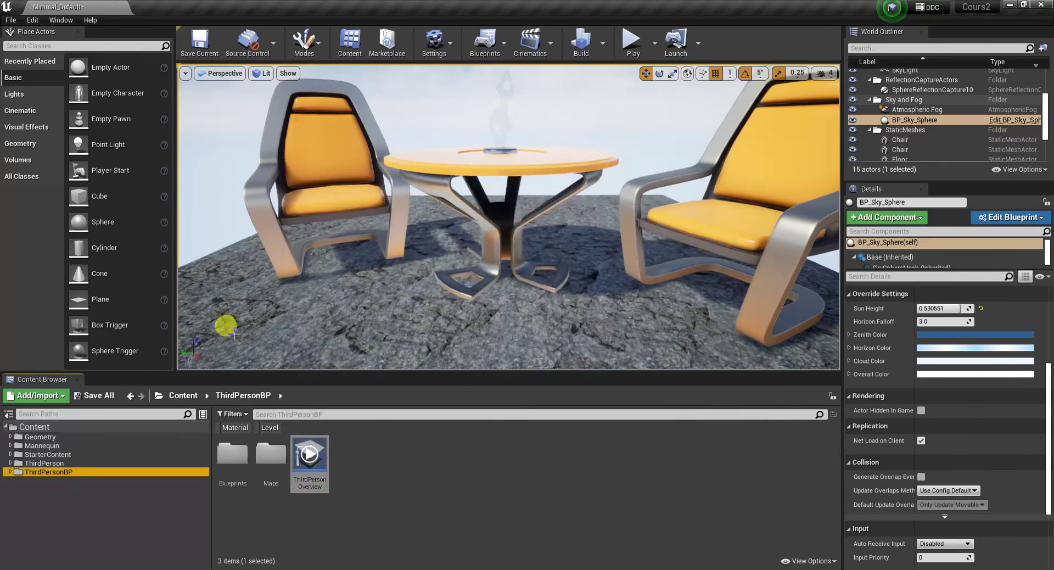
# Look through the Content subfolders, including Mannequin, Geometry and StarterContent, and expand the Mannequin folder
pyautogui.click(49, 454)
pyautogui.click(52, 462)
pyautogui.click(57, 472)
pyautogui.click(44, 437)
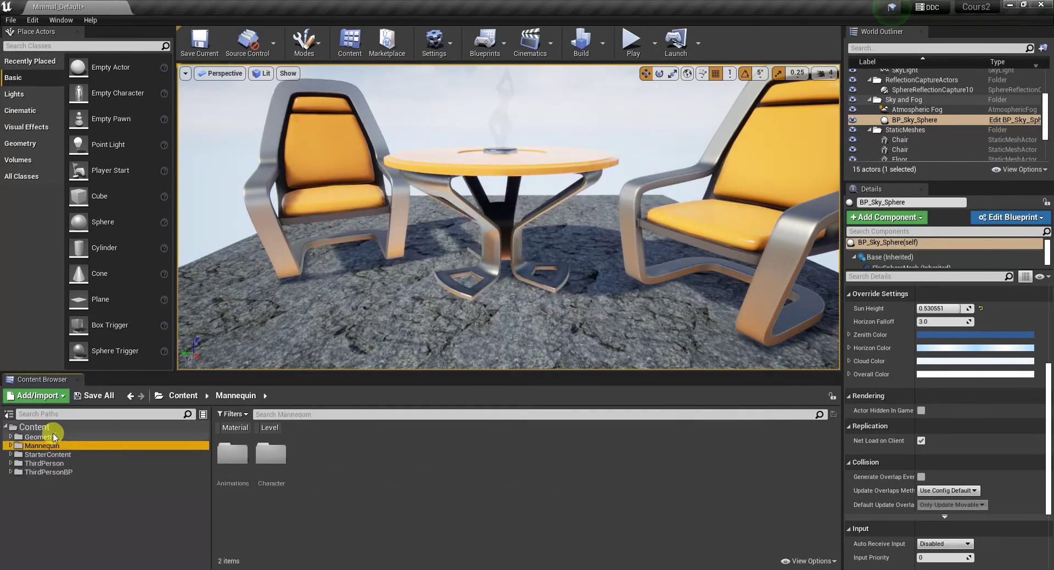
pyautogui.click(49, 426)
pyautogui.click(47, 437)
pyautogui.click(53, 454)
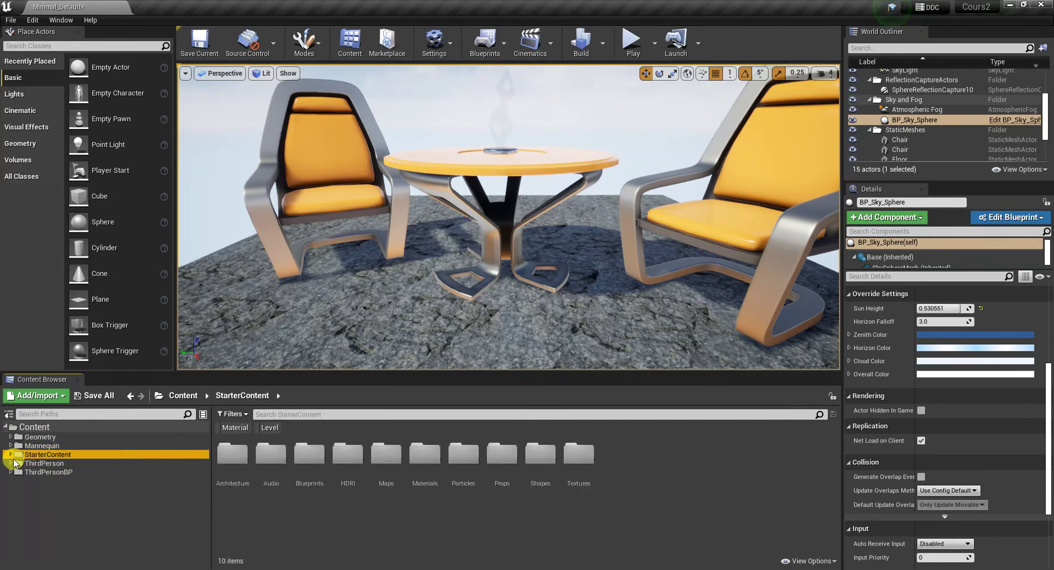
pyautogui.rightClick(28, 460)
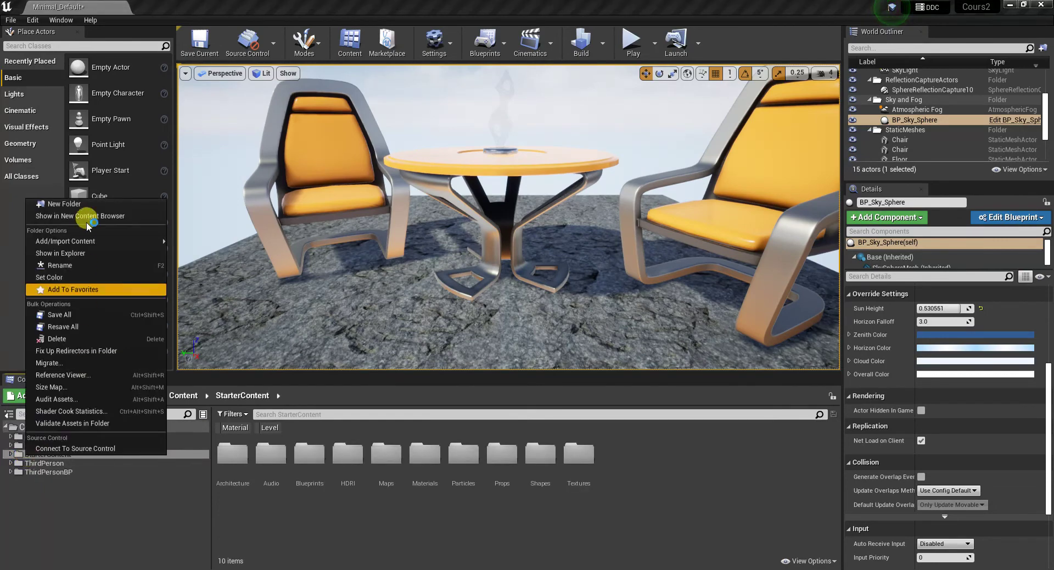
pyautogui.click(8, 452)
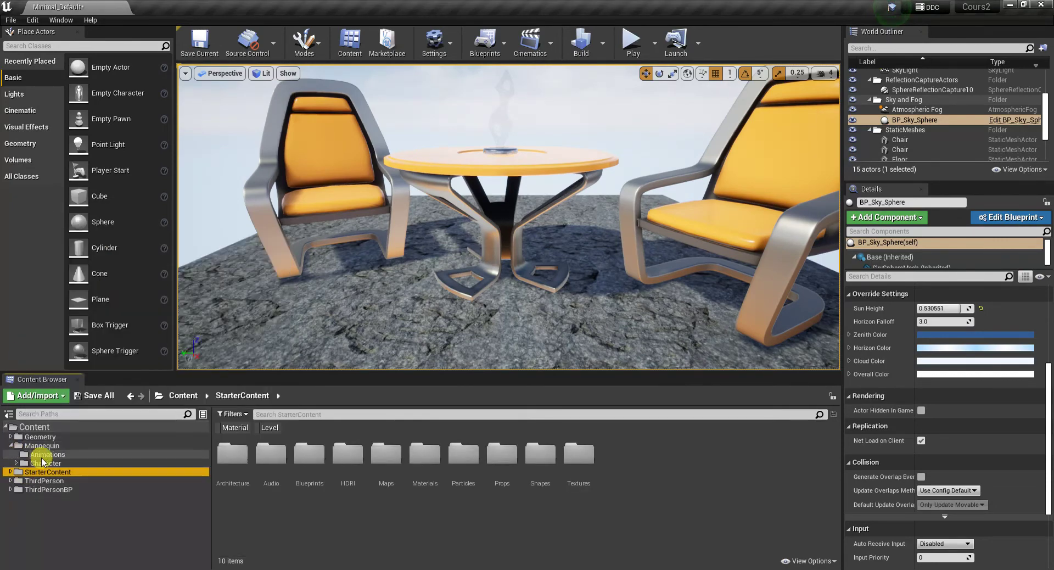
pyautogui.click(11, 446)
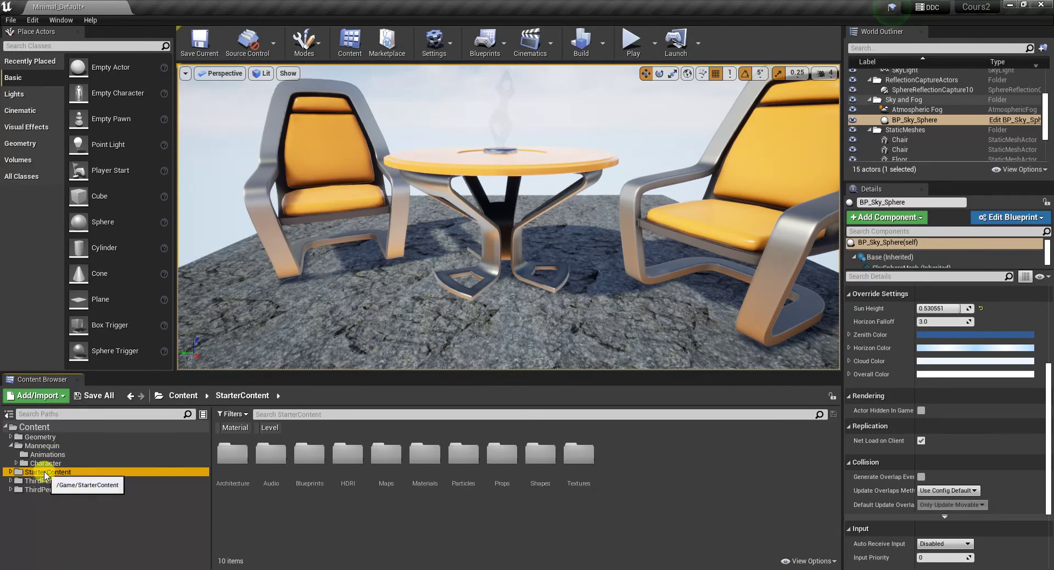
# Create a folder named Character inside StarterContent and move it up into the Content folder
pyautogui.rightClick(44, 473)
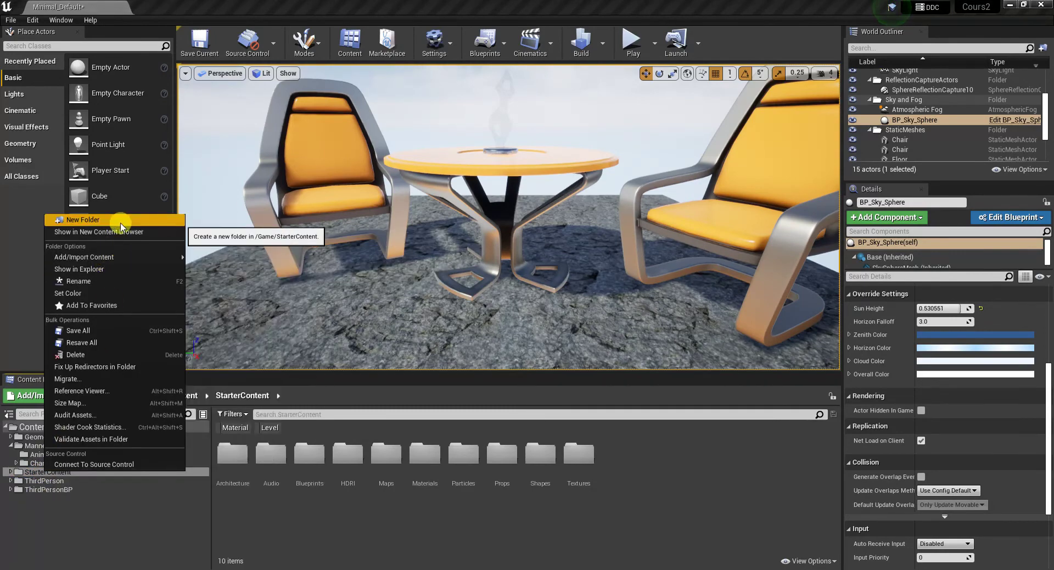
pyautogui.click(99, 506)
pyautogui.rightClick(91, 527)
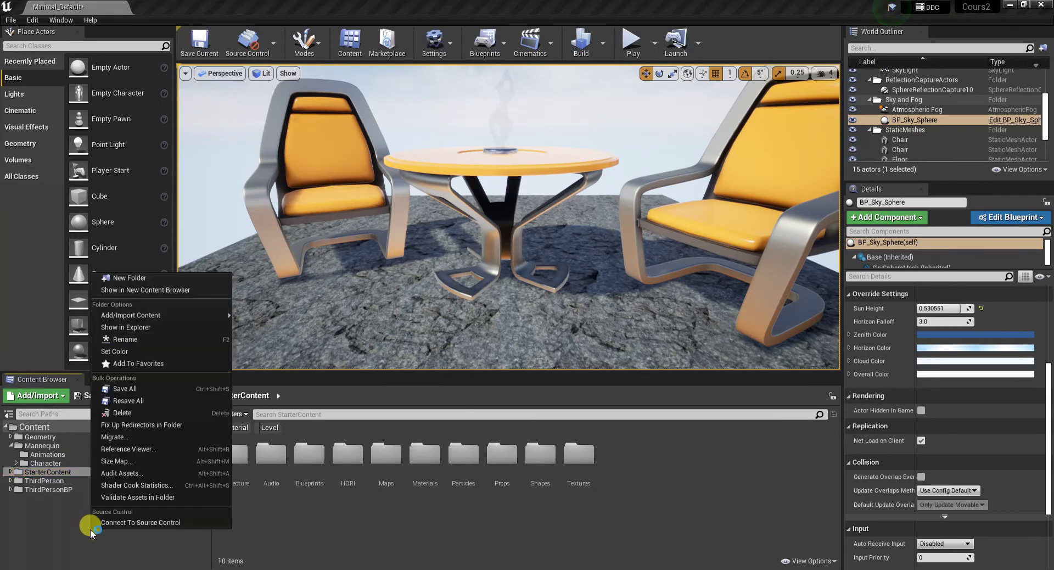
pyautogui.click(132, 278)
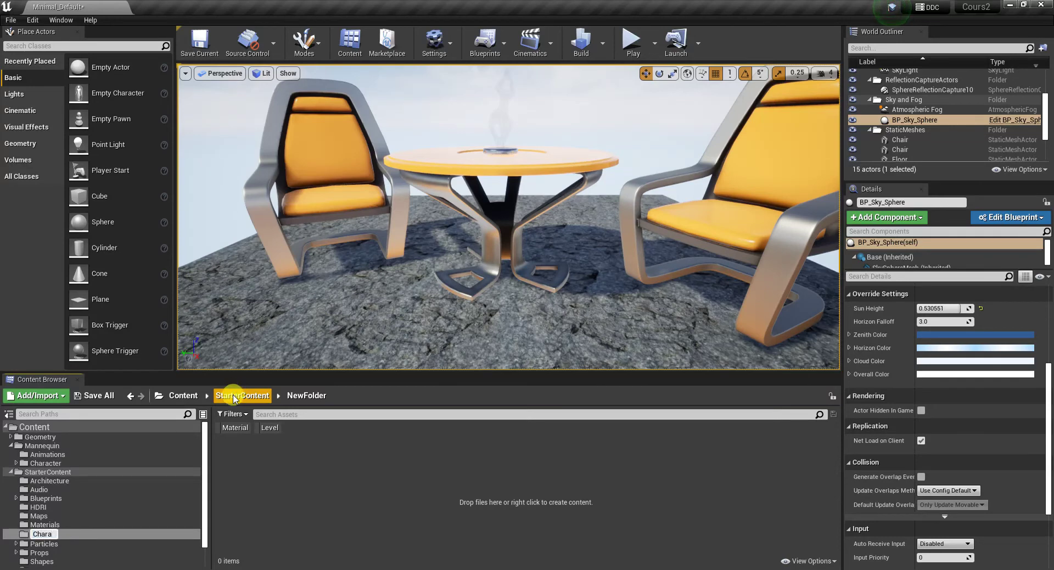
pyautogui.write('Character')
pyautogui.press('Return')
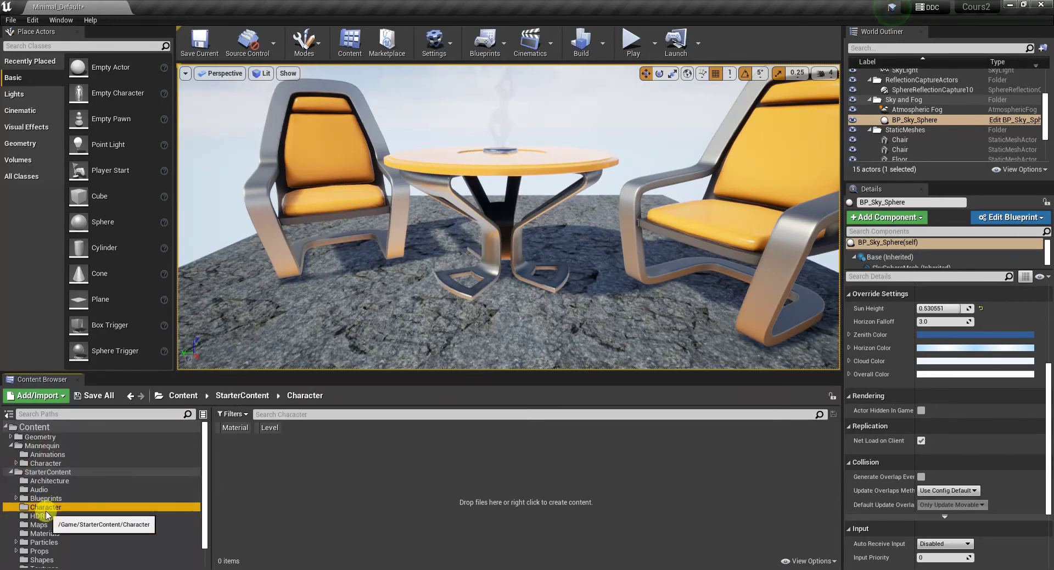
pyautogui.moveTo(45, 508); pyautogui.dragTo(14, 431)
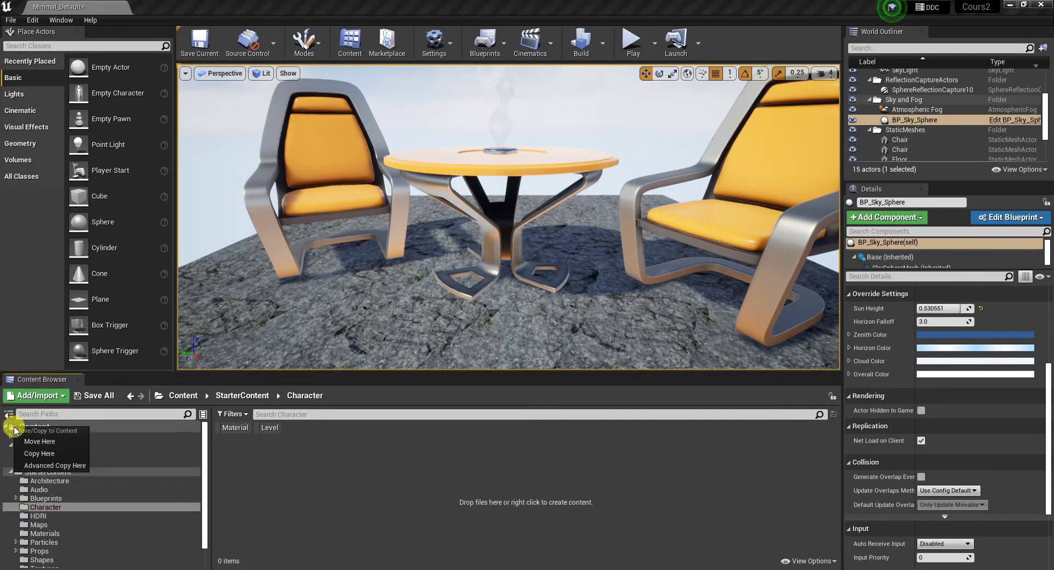
pyautogui.click(53, 442)
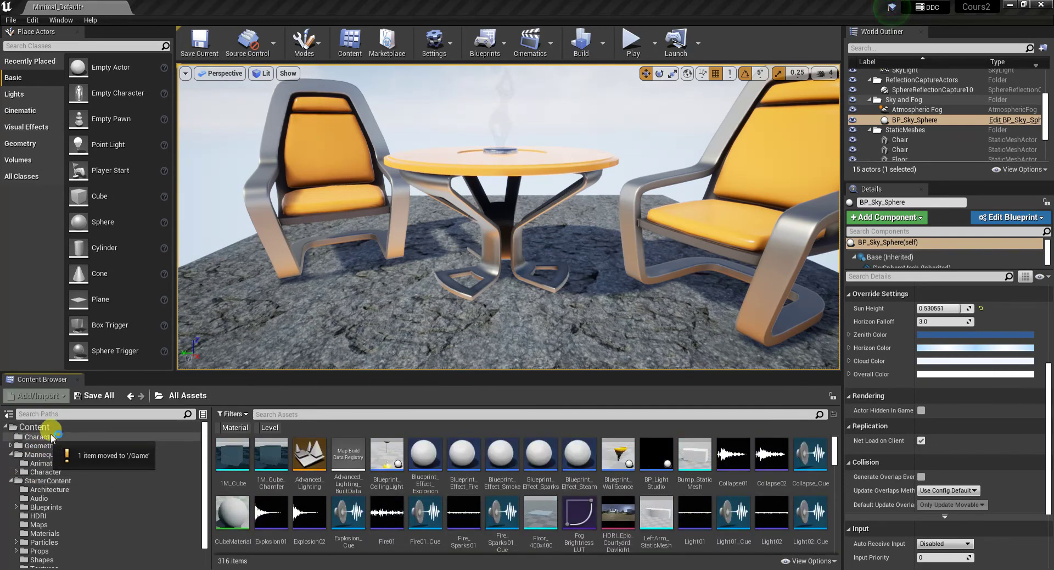
# Move the Geometry folder from Content into the Character folder
pyautogui.click(39, 437)
pyautogui.click(44, 446)
pyautogui.moveTo(47, 450); pyautogui.dragTo(43, 438)
pyautogui.click(63, 451)
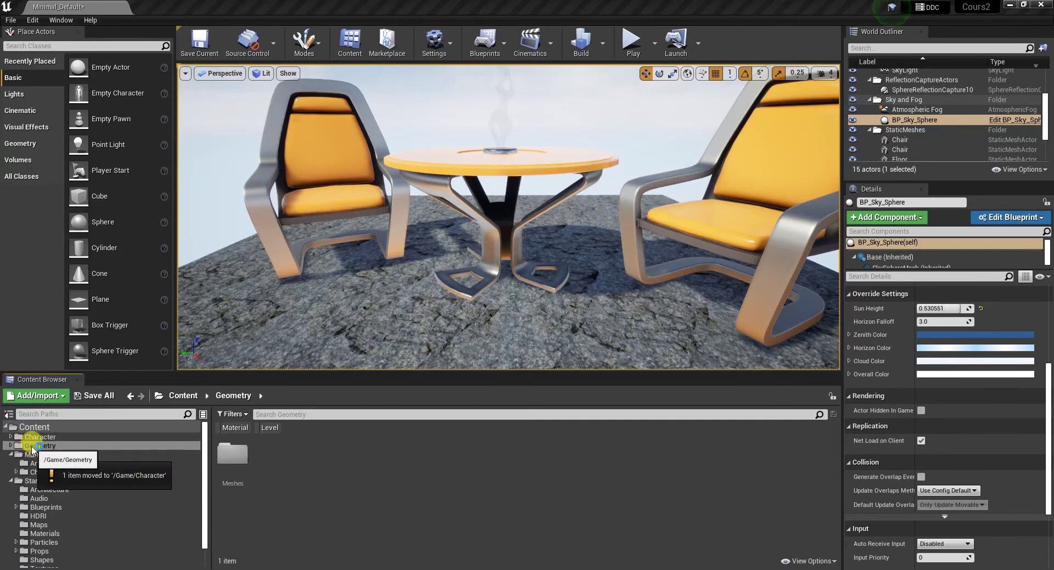
pyautogui.moveTo(33, 447); pyautogui.dragTo(39, 438)
pyautogui.click(52, 452)
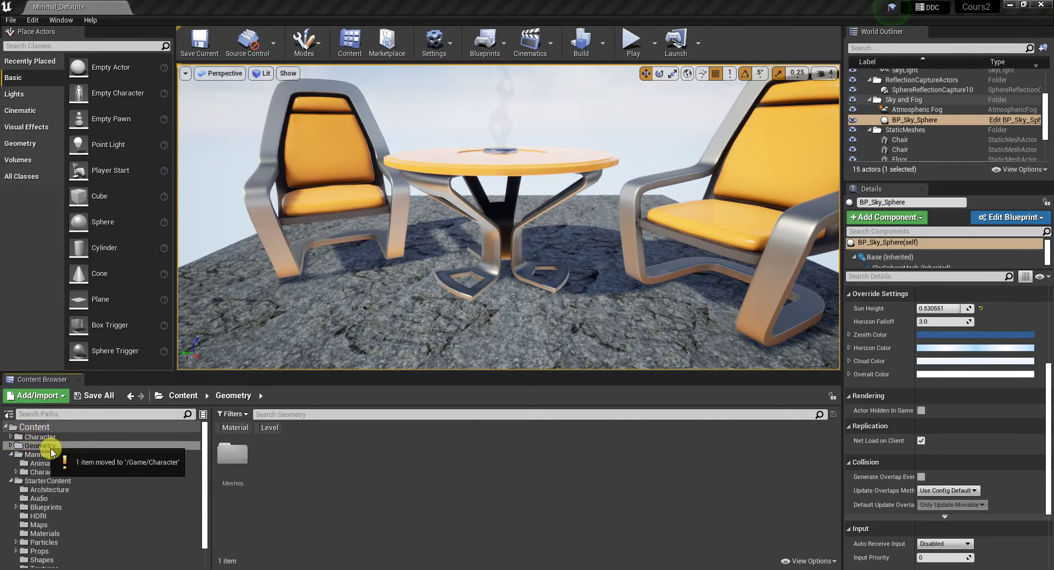
# Expand the Character folder and both Geometry folders to examine what each one contains
pyautogui.click(10, 437)
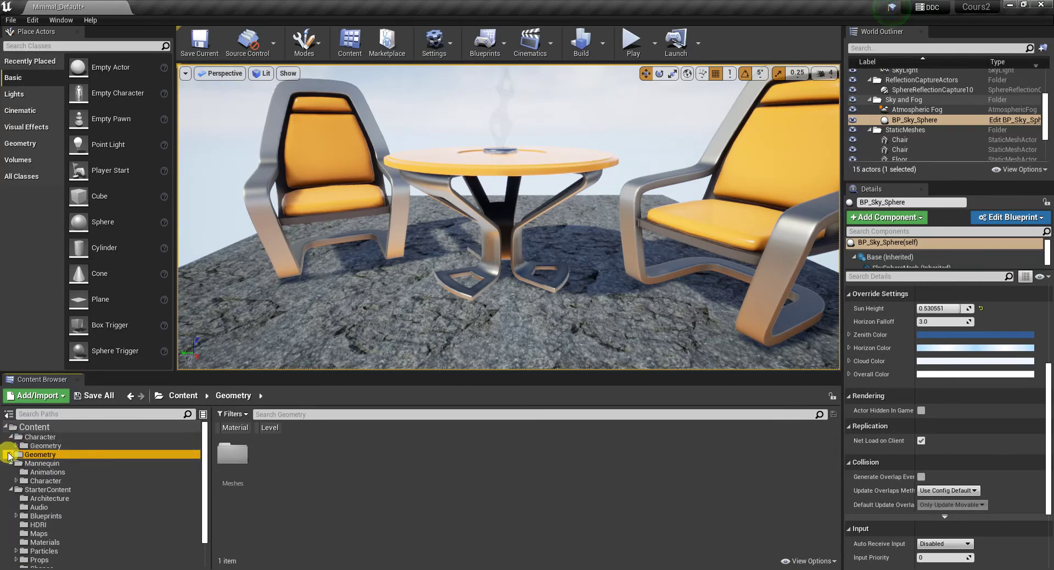
pyautogui.click(10, 455)
pyautogui.click(41, 446)
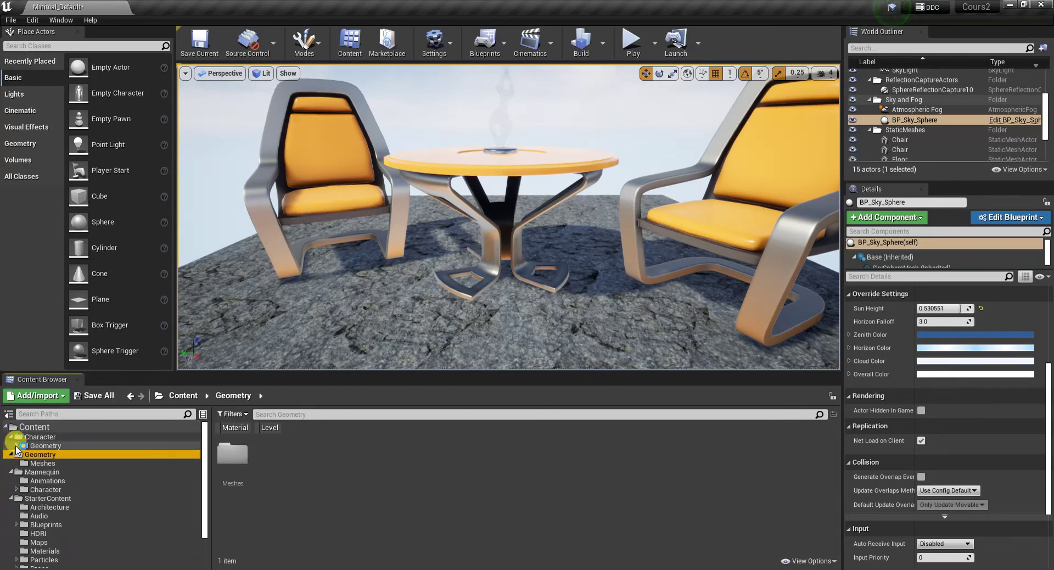
pyautogui.click(16, 445)
pyautogui.click(36, 456)
pyautogui.click(22, 462)
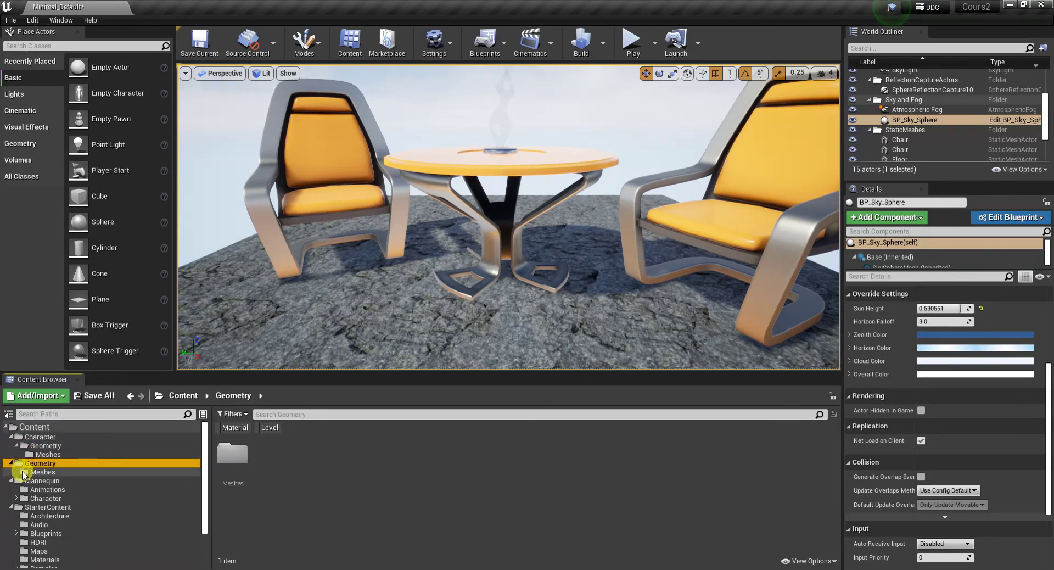
pyautogui.click(30, 468)
pyautogui.click(37, 464)
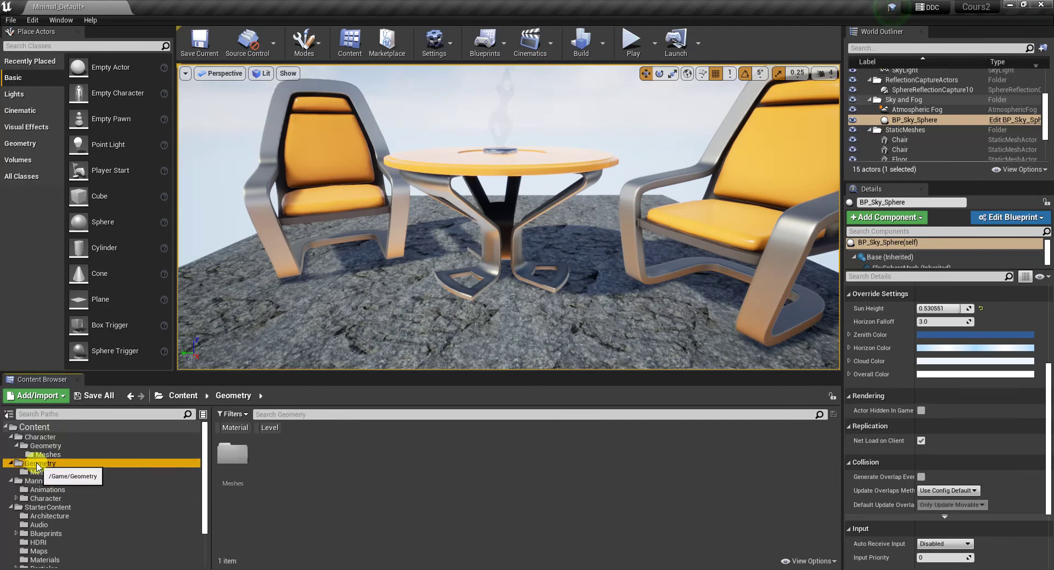
pyautogui.rightClick(38, 463)
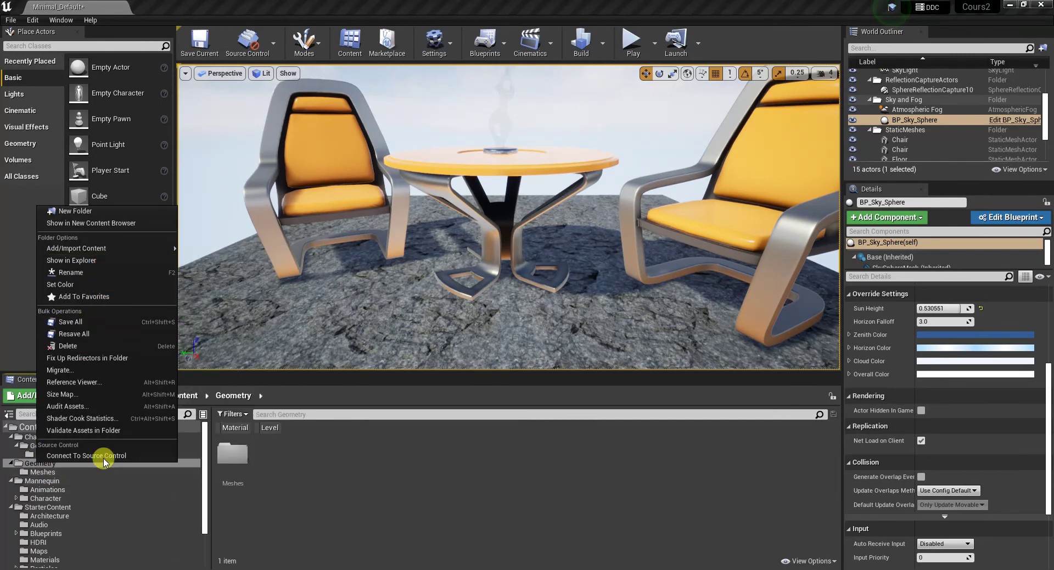
pyautogui.click(96, 347)
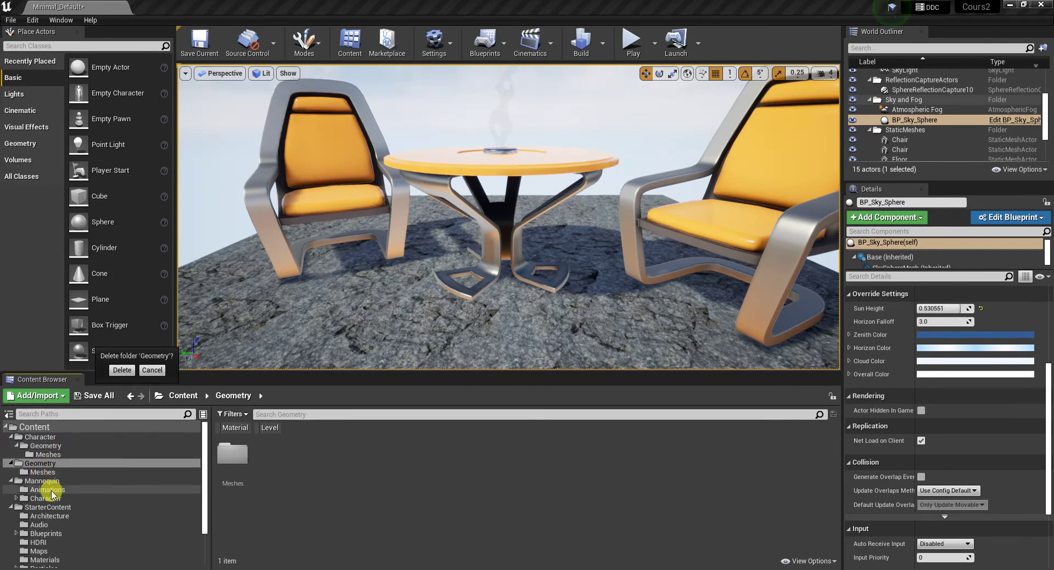
pyautogui.click(41, 463)
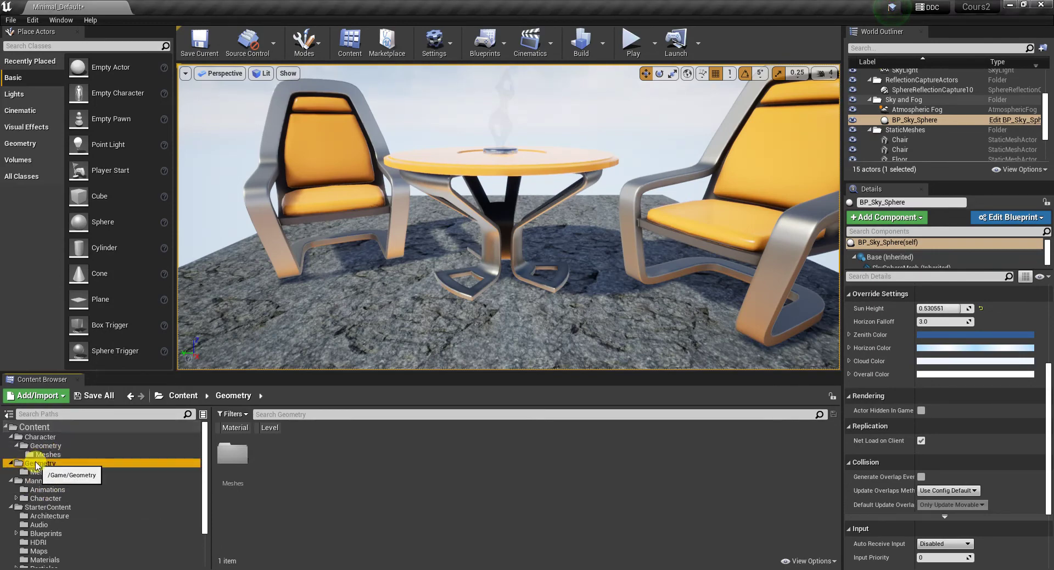
# Delete the leftover Geometry folder directly under Content, forcing the deletion despite the assets that reference it
pyautogui.rightClick(41, 463)
pyautogui.click(88, 344)
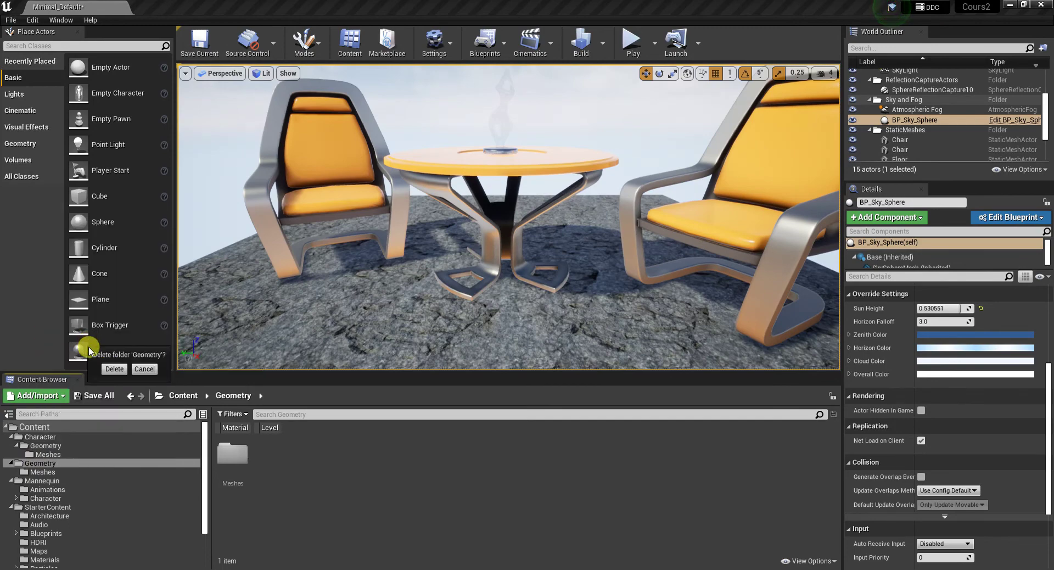
pyautogui.click(116, 368)
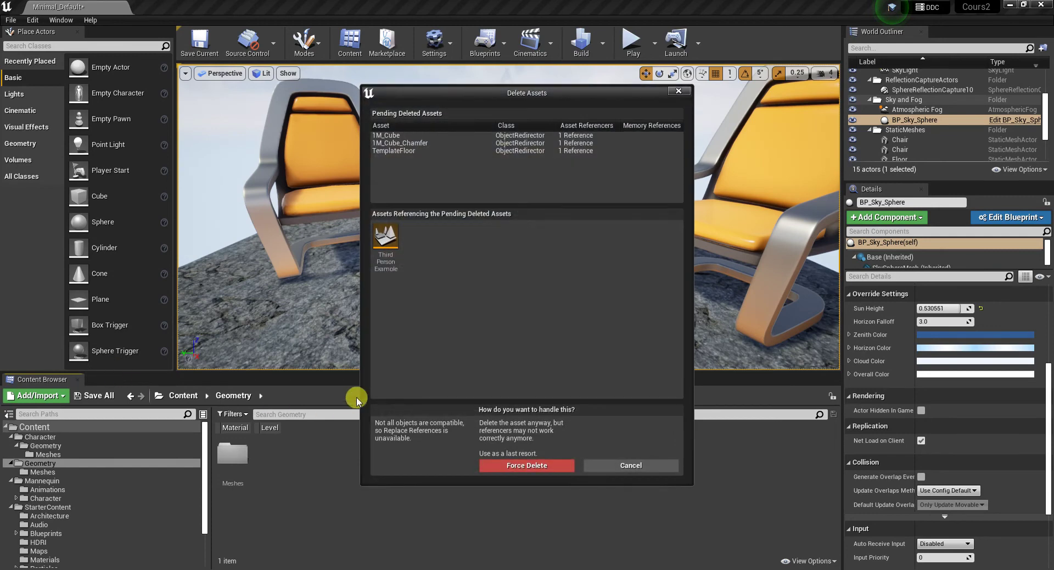
pyautogui.click(540, 465)
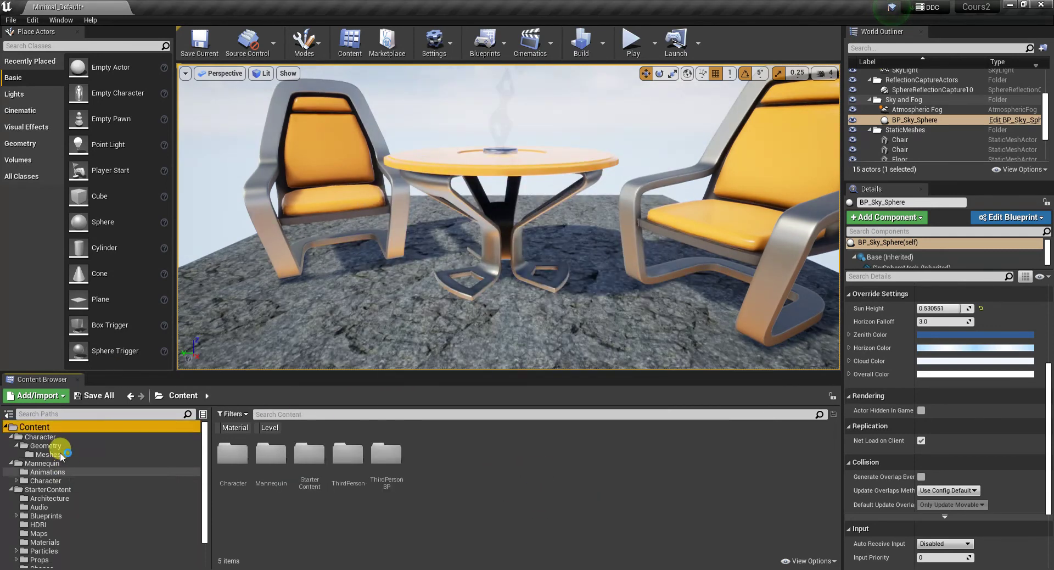
# Check the Geometry folder inside Character, and collapse the Character, Mannequin and StarterContent folders in the folder tree
pyautogui.click(55, 453)
pyautogui.click(44, 445)
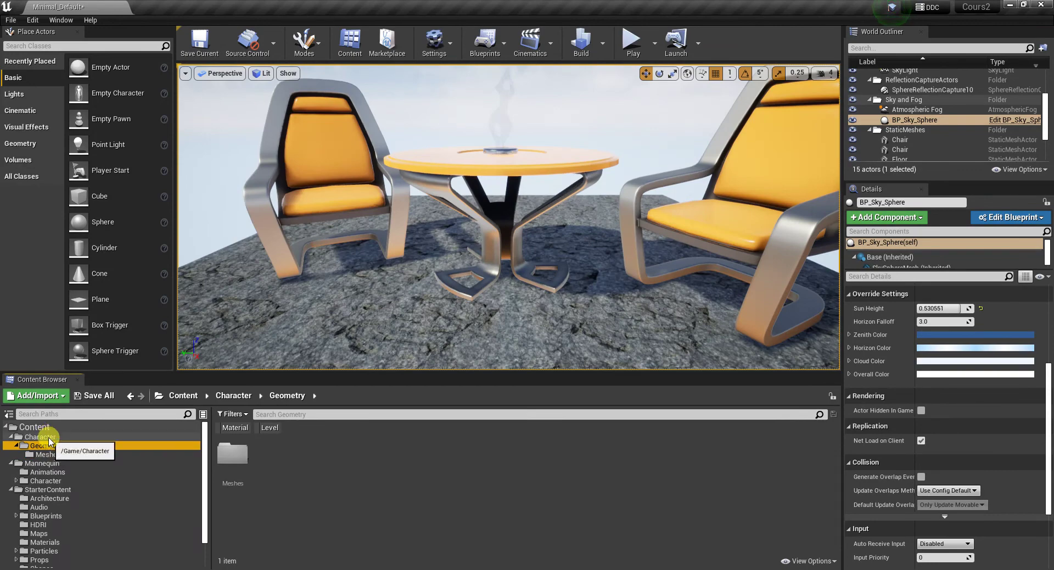
pyautogui.click(19, 439)
pyautogui.click(11, 437)
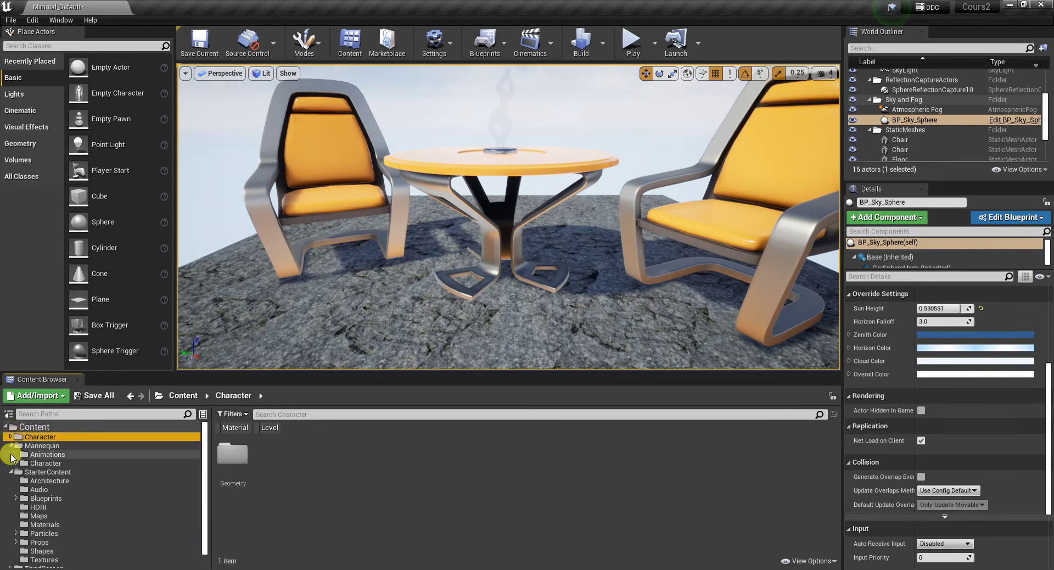
pyautogui.click(17, 445)
pyautogui.click(11, 446)
pyautogui.click(11, 454)
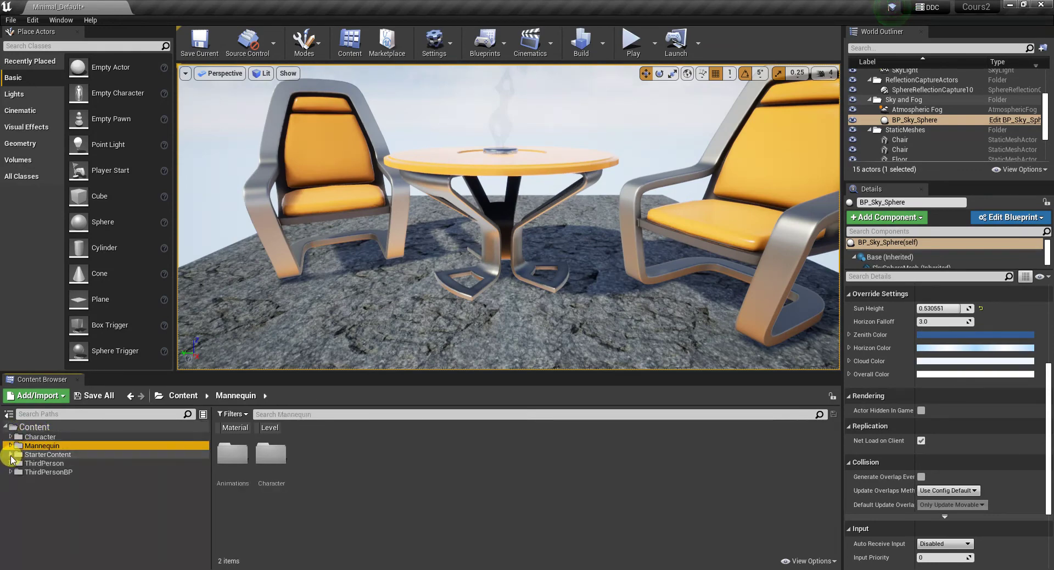
# Move the Mannequin, ThirdPerson and ThirdPersonBP folders together into the Character folder
pyautogui.keyDown('ctrl'); pyautogui.click(33, 463); pyautogui.keyUp('ctrl')
pyautogui.keyDown('ctrl'); pyautogui.click(36, 471); pyautogui.keyUp('ctrl')
pyautogui.moveTo(36, 467); pyautogui.dragTo(50, 439)
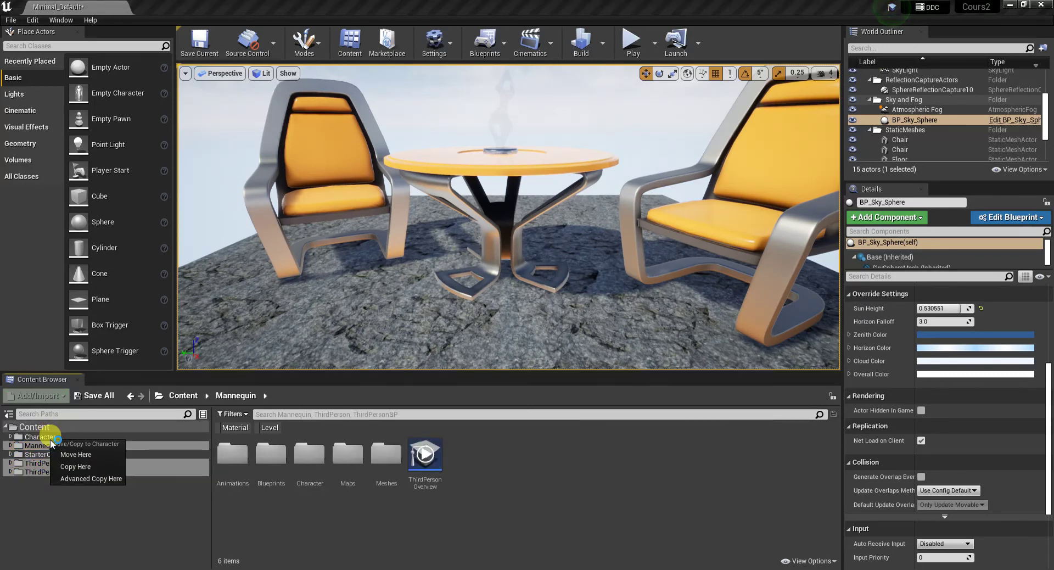
pyautogui.click(86, 465)
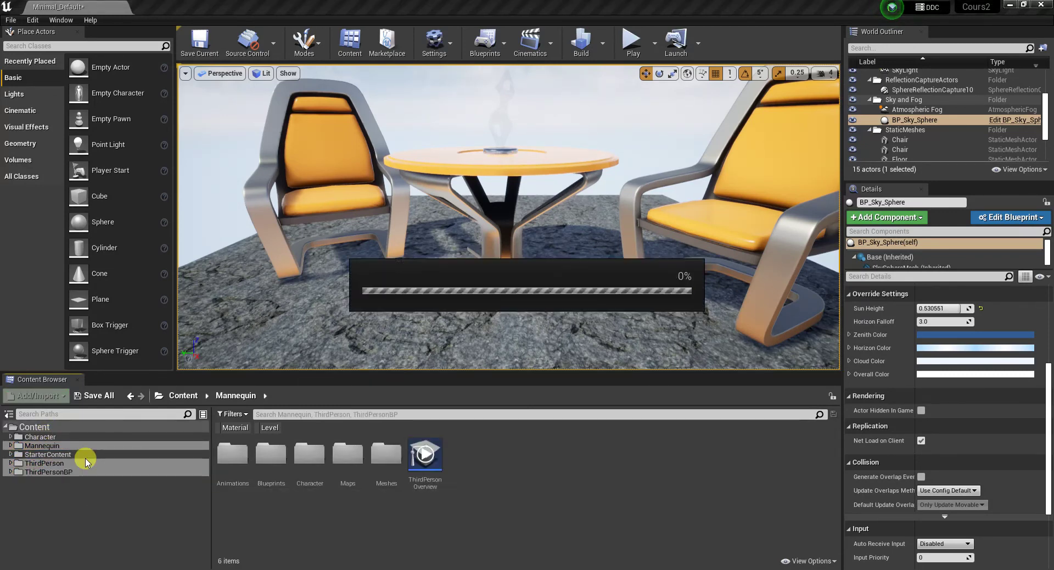